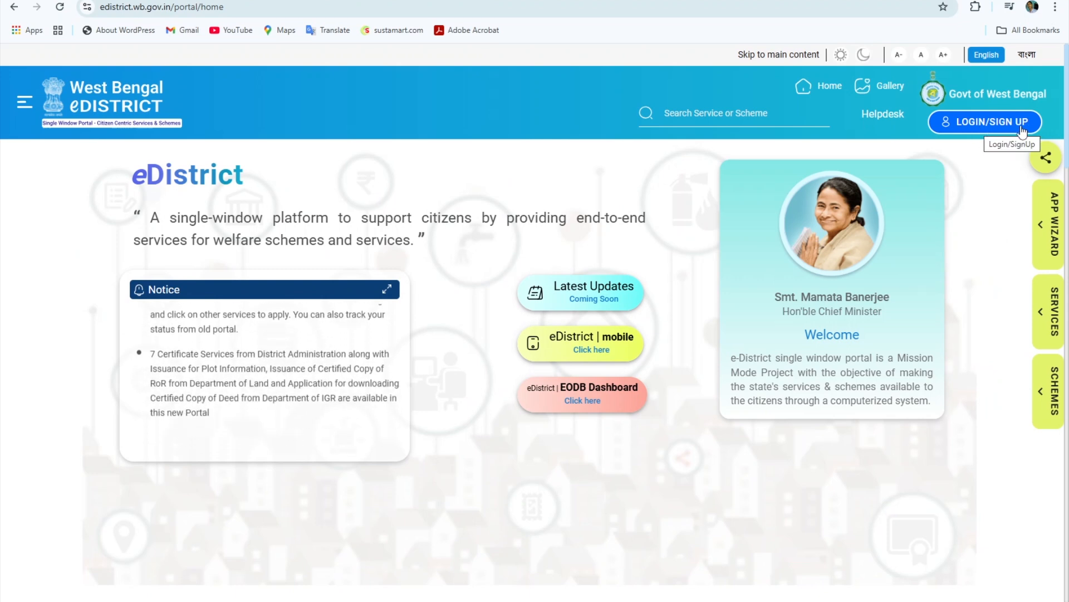
- View the new-user registration form reached from the login page, then return to the portal's home page
{"action": "left_click", "coordinate": [1019, 130]}
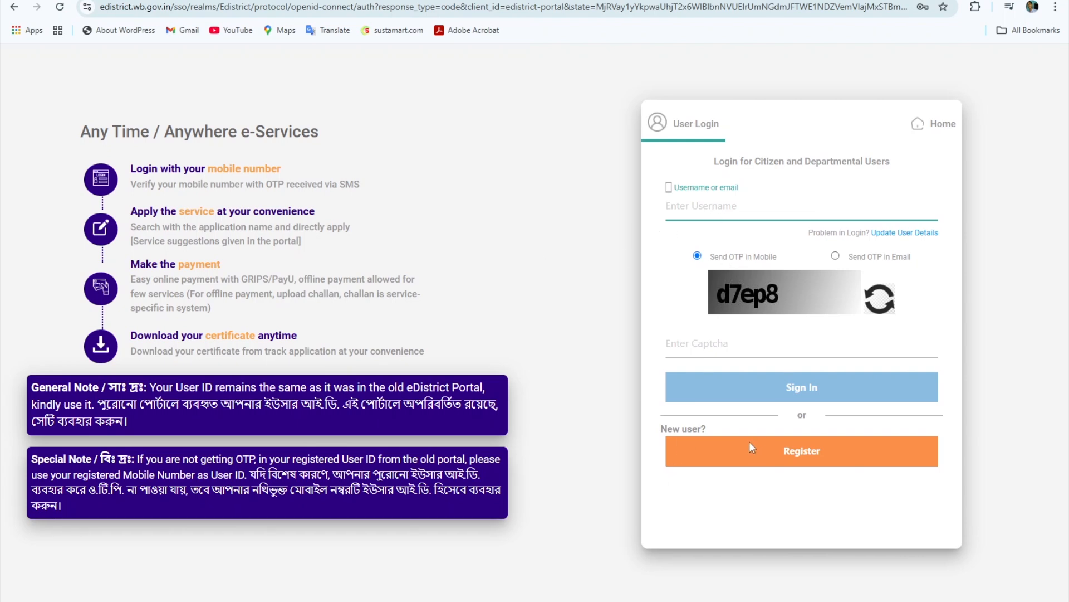
{"action": "left_click", "coordinate": [809, 452]}
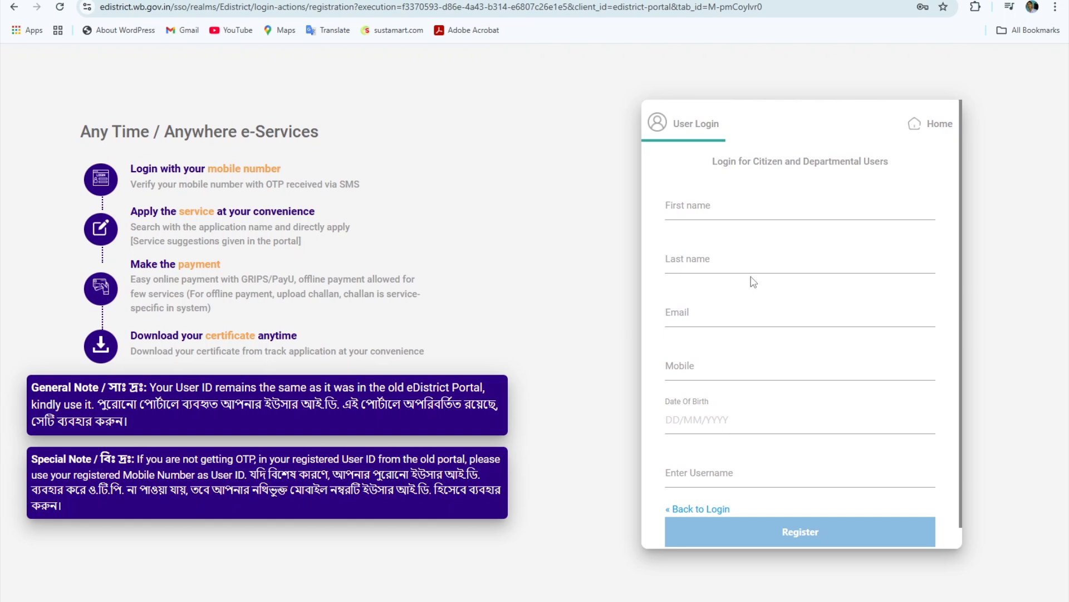
{"action": "scroll", "coordinate": [754, 282], "scroll_direction": "down", "scroll_amount": 1}
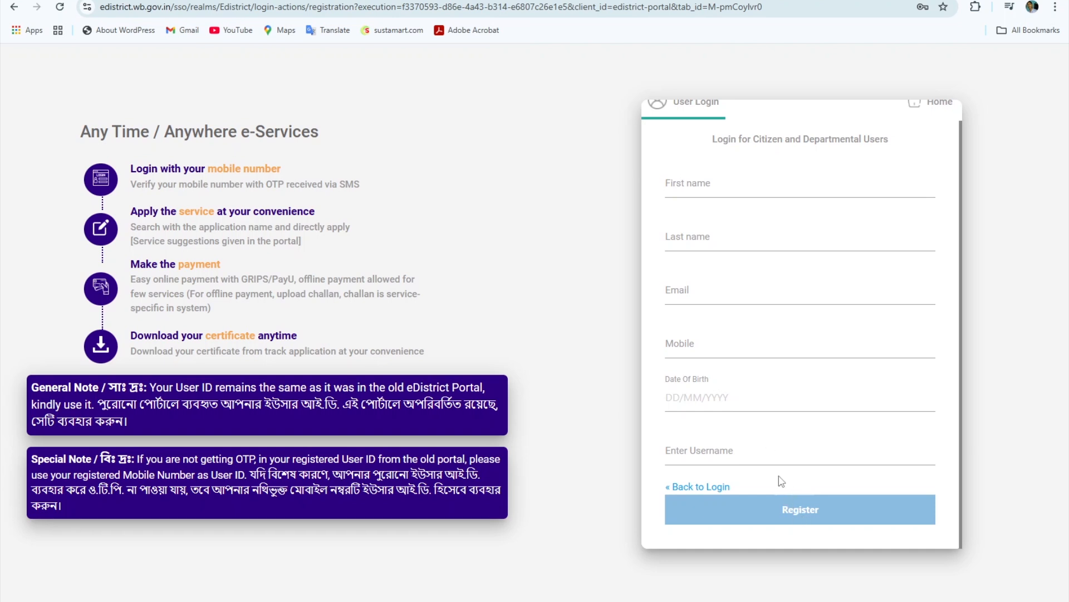
{"action": "scroll", "coordinate": [745, 374], "scroll_direction": "up", "scroll_amount": 1}
{"action": "left_click", "coordinate": [945, 129]}
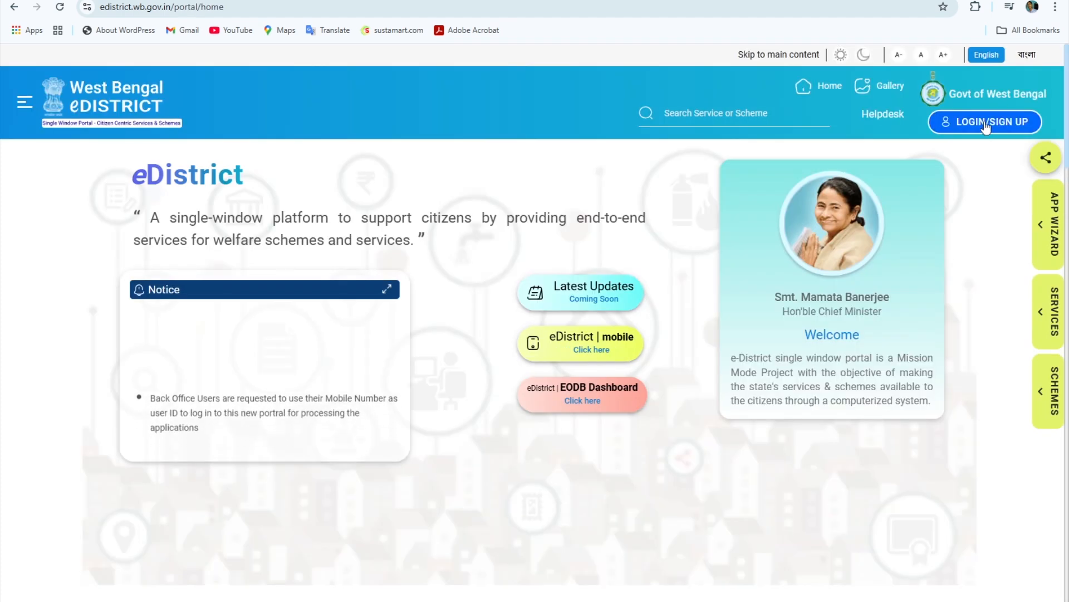
- Sign in to the citizen account with the username and captcha, and submit the one-time password
{"action": "left_click", "coordinate": [978, 118]}
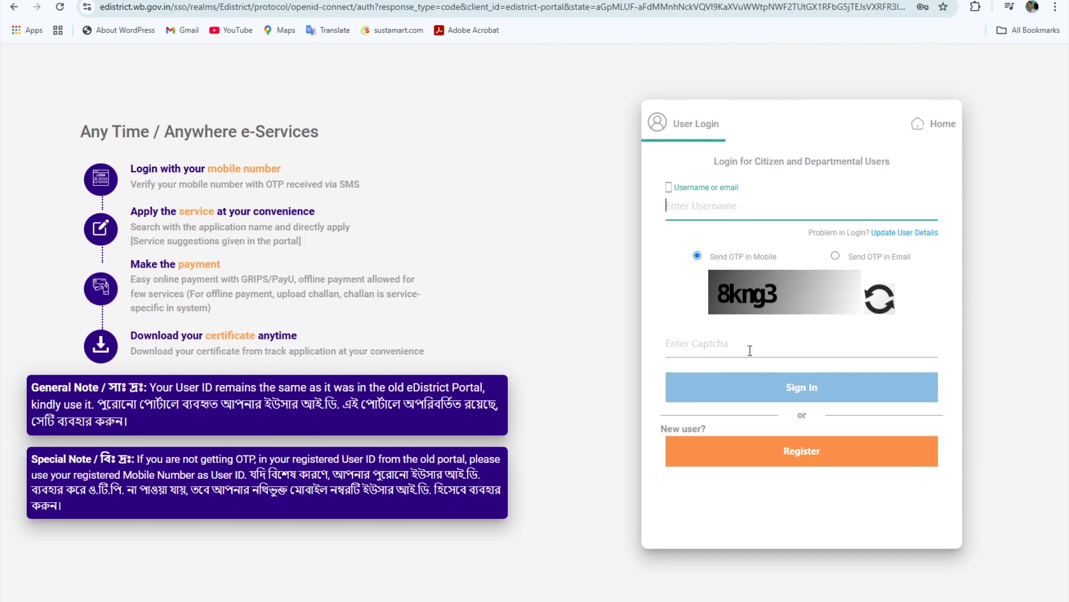
{"action": "left_click", "coordinate": [793, 390]}
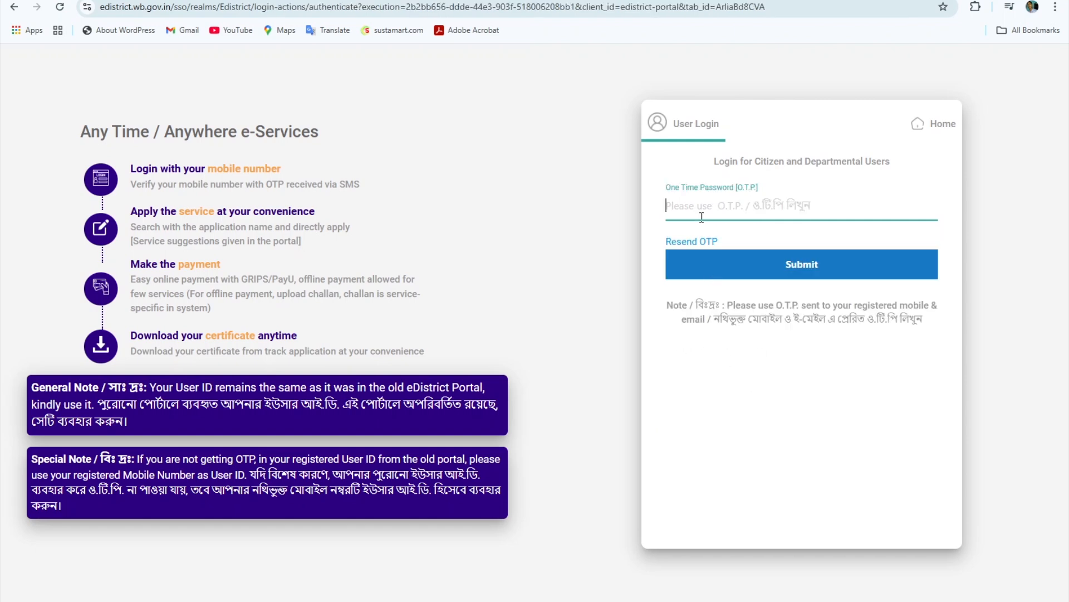
{"action": "left_click", "coordinate": [805, 266]}
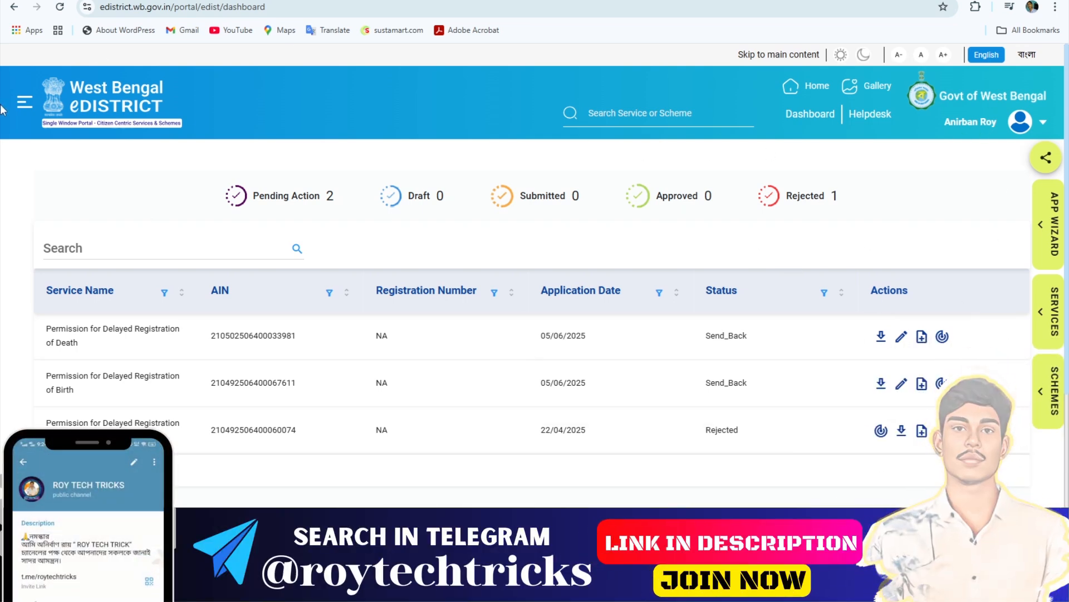
- Find the License services and open Issuance of Trade License (Certificate of Enlistment) in Municipal Areas
{"action": "left_click", "coordinate": [24, 105]}
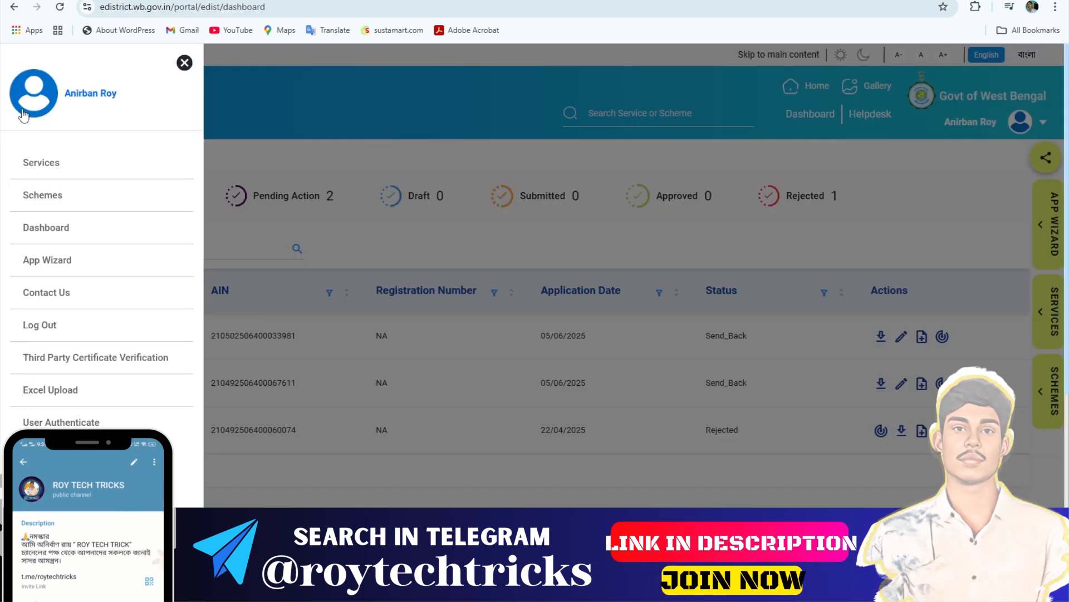
{"action": "left_click", "coordinate": [49, 167]}
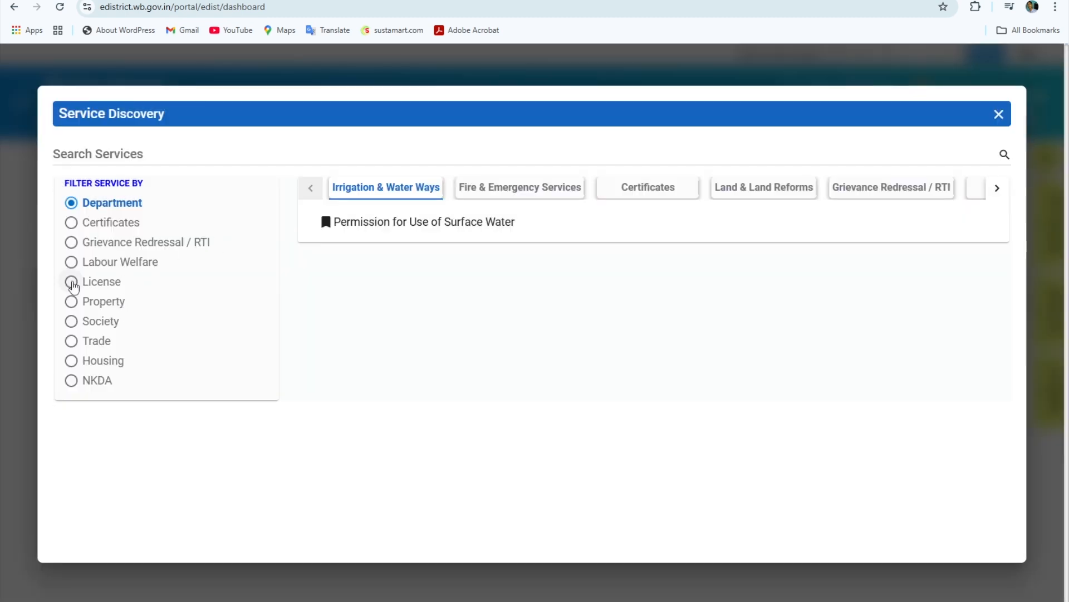
{"action": "left_click", "coordinate": [71, 282]}
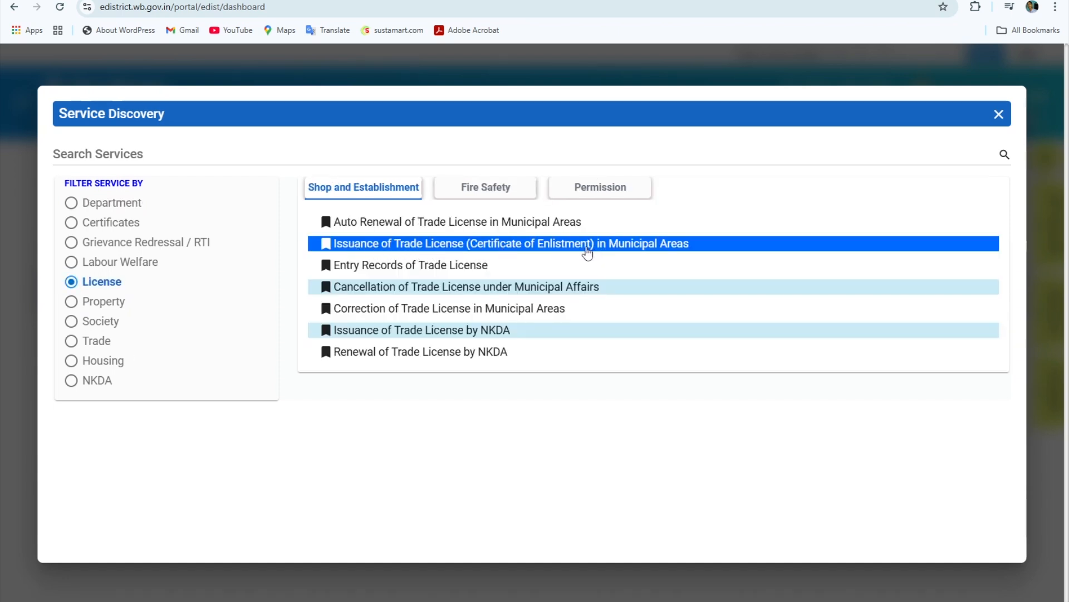
{"action": "left_click", "coordinate": [685, 245]}
- Review the eligibility criteria and document requirements for the trade license, and accept them
{"action": "scroll", "coordinate": [344, 257], "scroll_direction": "down", "scroll_amount": 2}
{"action": "scroll", "coordinate": [345, 257], "scroll_direction": "up", "scroll_amount": 1}
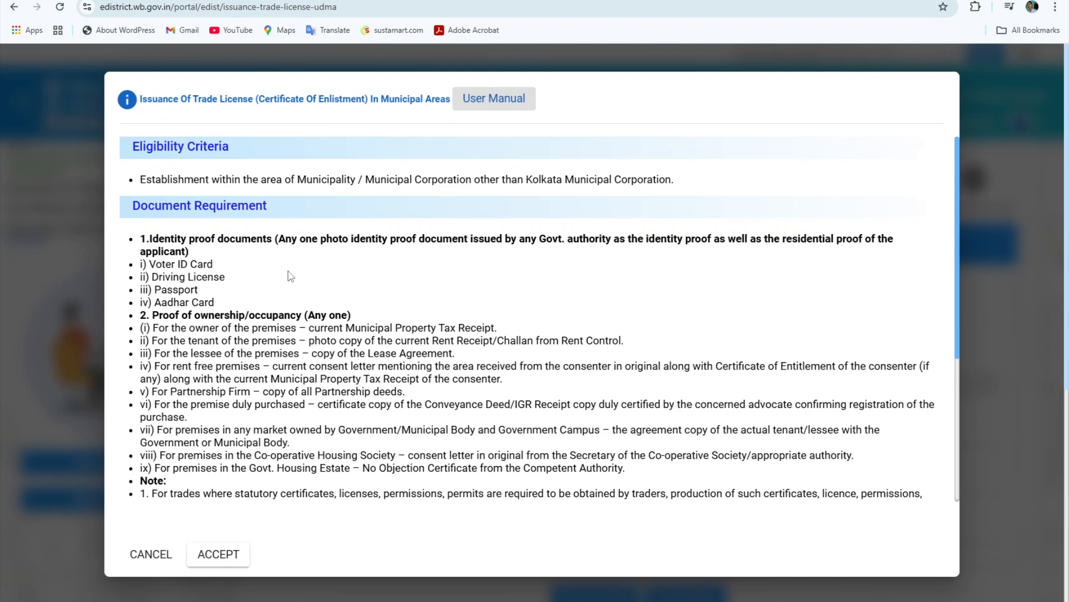
{"action": "scroll", "coordinate": [291, 275], "scroll_direction": "down", "scroll_amount": 3}
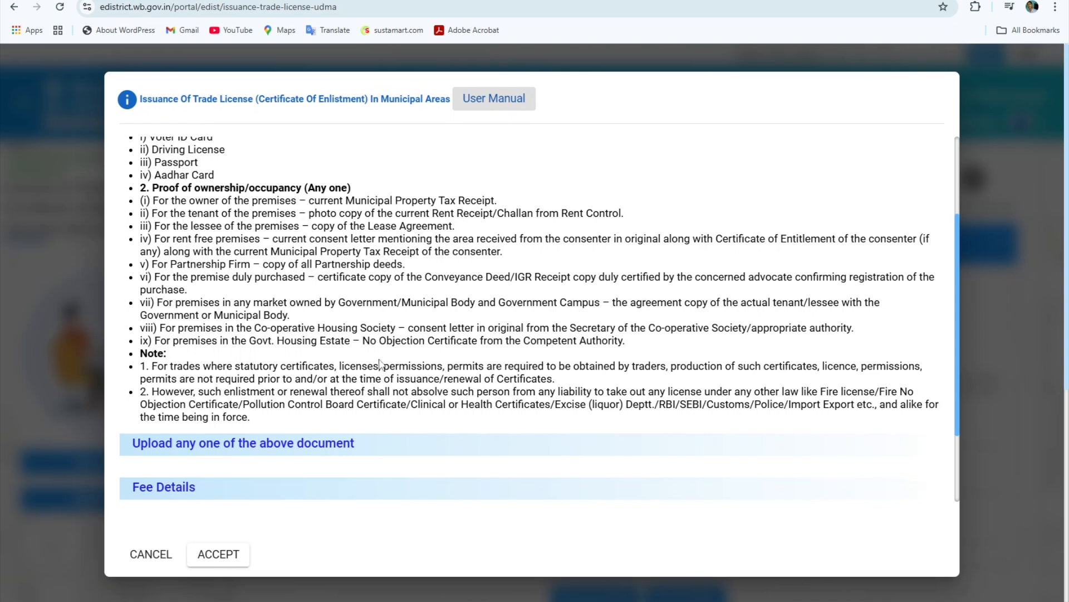
{"action": "left_click", "coordinate": [219, 555]}
- Set the applicant's salutation to Mr. and save the basic information to continue to the address section
{"action": "scroll", "coordinate": [382, 294], "scroll_direction": "down", "scroll_amount": 1}
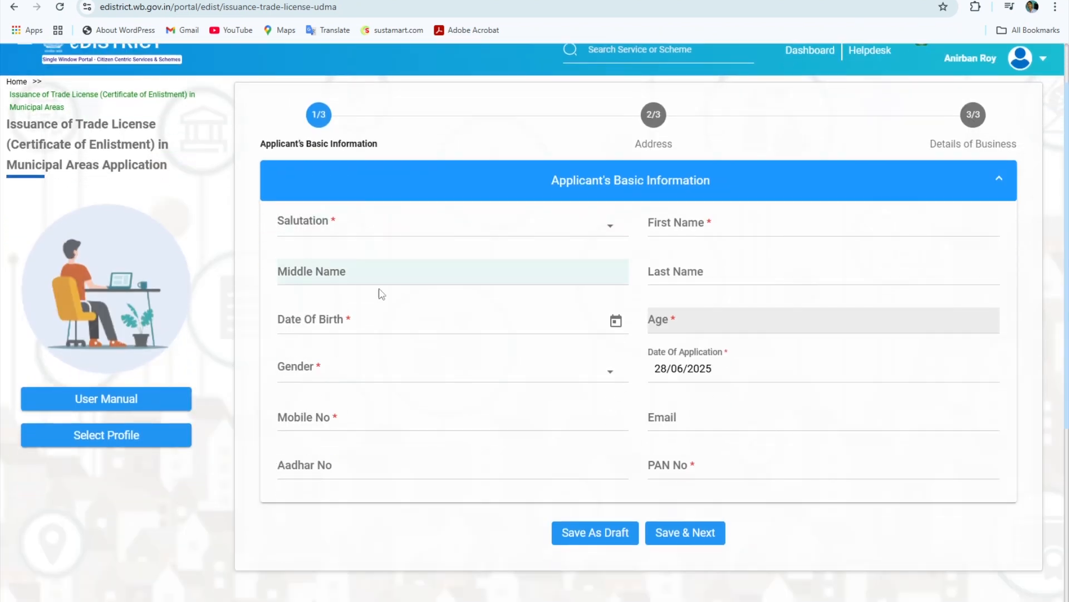
{"action": "scroll", "coordinate": [381, 294], "scroll_direction": "up", "scroll_amount": 1}
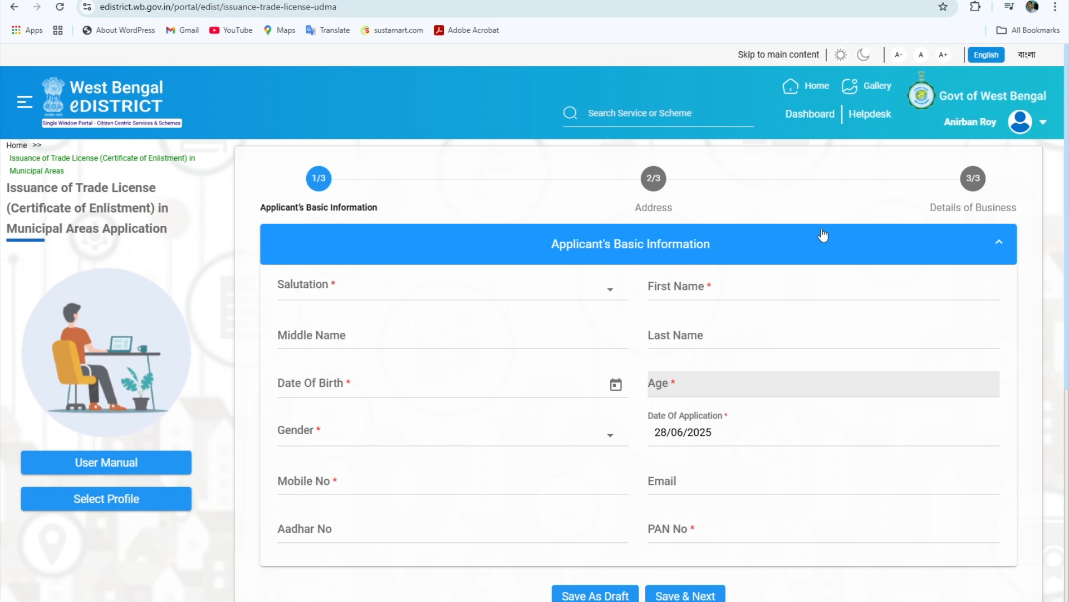
{"action": "scroll", "coordinate": [824, 234], "scroll_direction": "down", "scroll_amount": 1}
{"action": "left_click", "coordinate": [371, 231]}
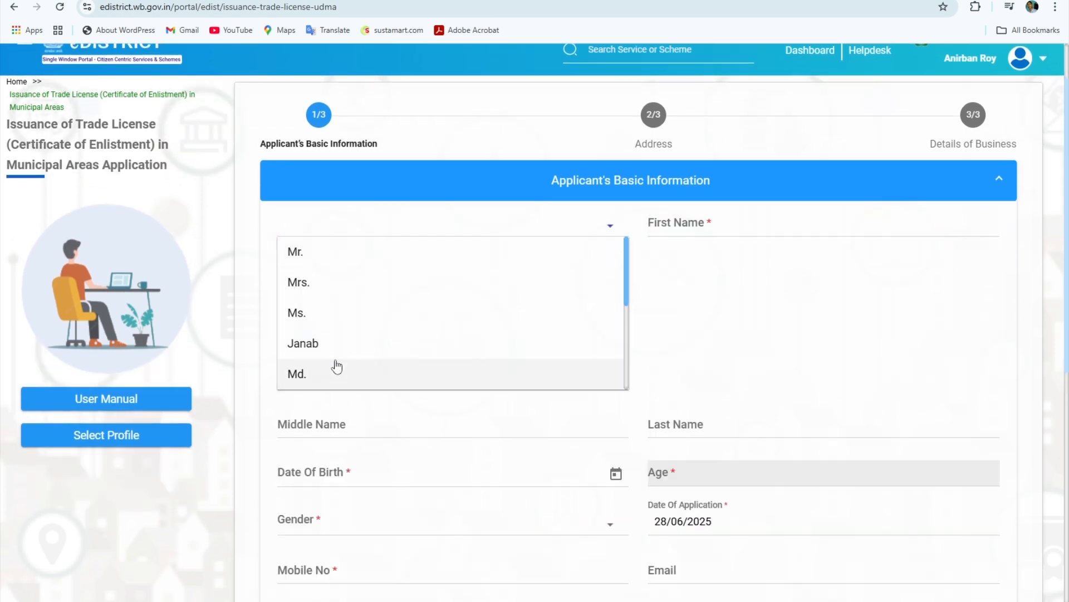
{"action": "scroll", "coordinate": [348, 362], "scroll_direction": "down", "scroll_amount": 3}
{"action": "scroll", "coordinate": [370, 314], "scroll_direction": "up", "scroll_amount": 3}
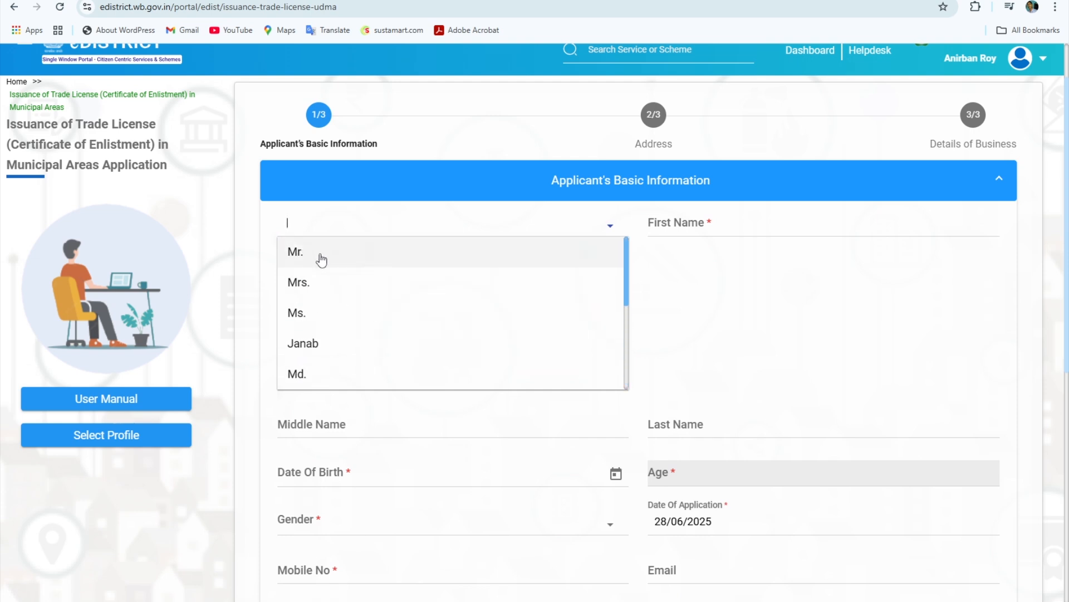
{"action": "left_click", "coordinate": [312, 248]}
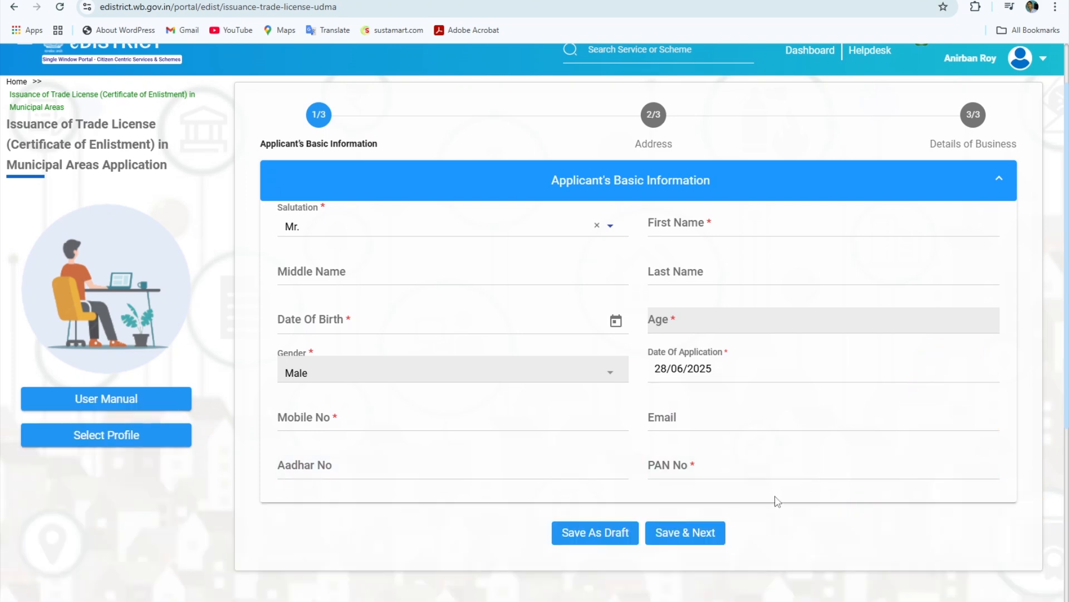
{"action": "left_click", "coordinate": [685, 532]}
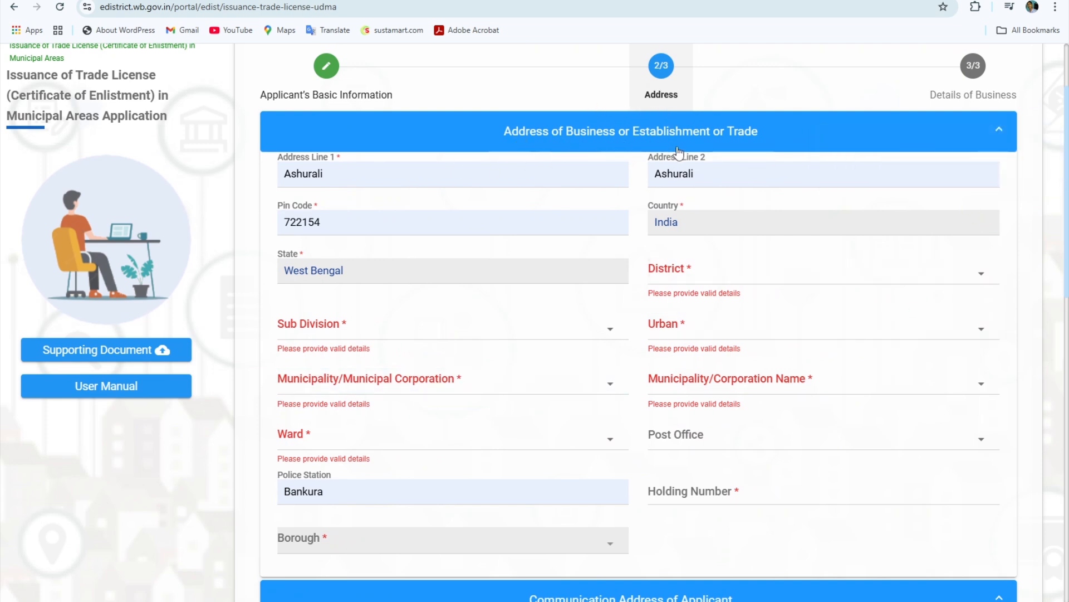
- For the business address, set the district to Bankura, the sub division to Bishnupur and the area type to Urban
{"action": "scroll", "coordinate": [534, 206], "scroll_direction": "up", "scroll_amount": 1}
{"action": "scroll", "coordinate": [468, 262], "scroll_direction": "down", "scroll_amount": 2}
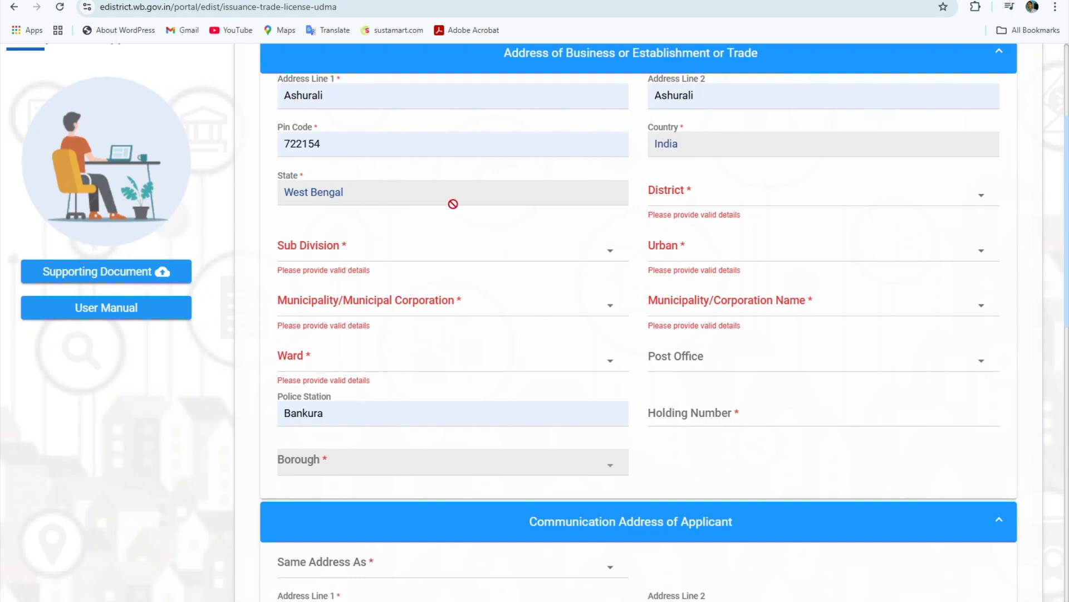
{"action": "left_click", "coordinate": [727, 200]}
{"action": "left_click", "coordinate": [694, 223]}
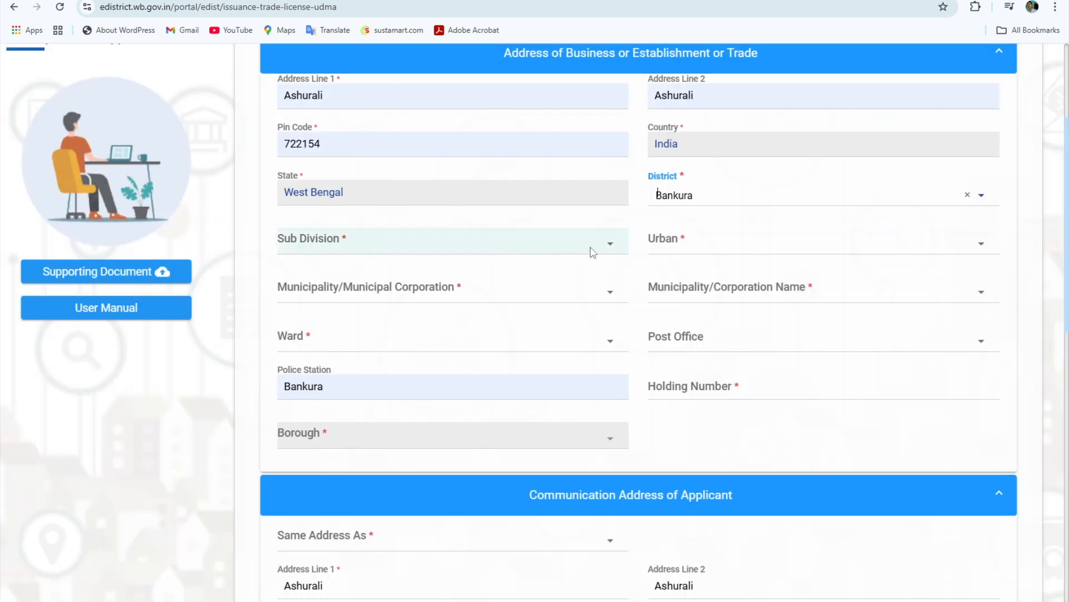
{"action": "left_click", "coordinate": [594, 253]}
{"action": "left_click", "coordinate": [475, 301]}
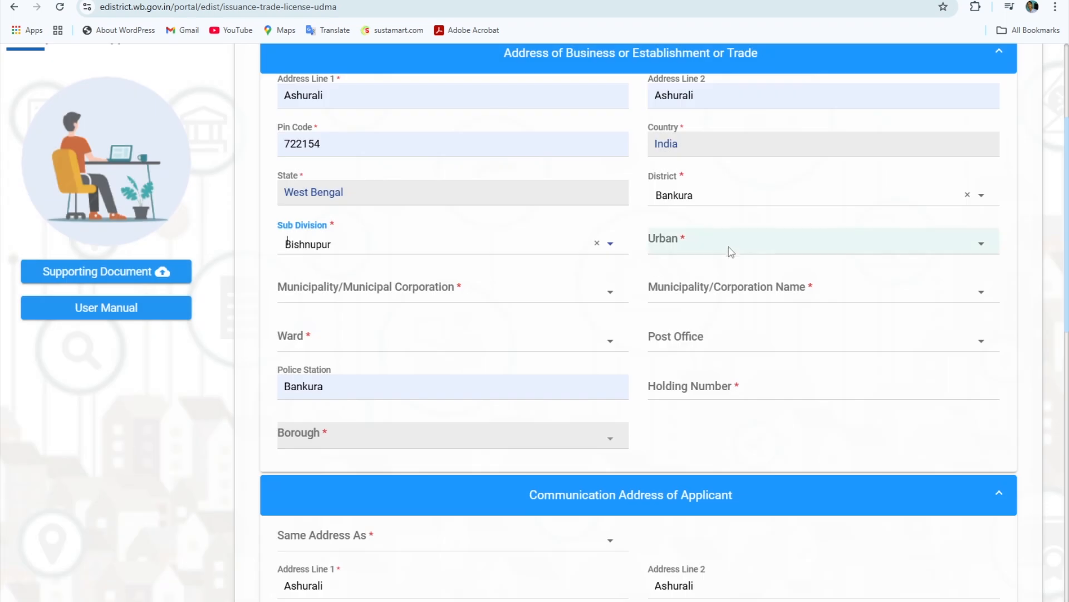
{"action": "left_click", "coordinate": [732, 248]}
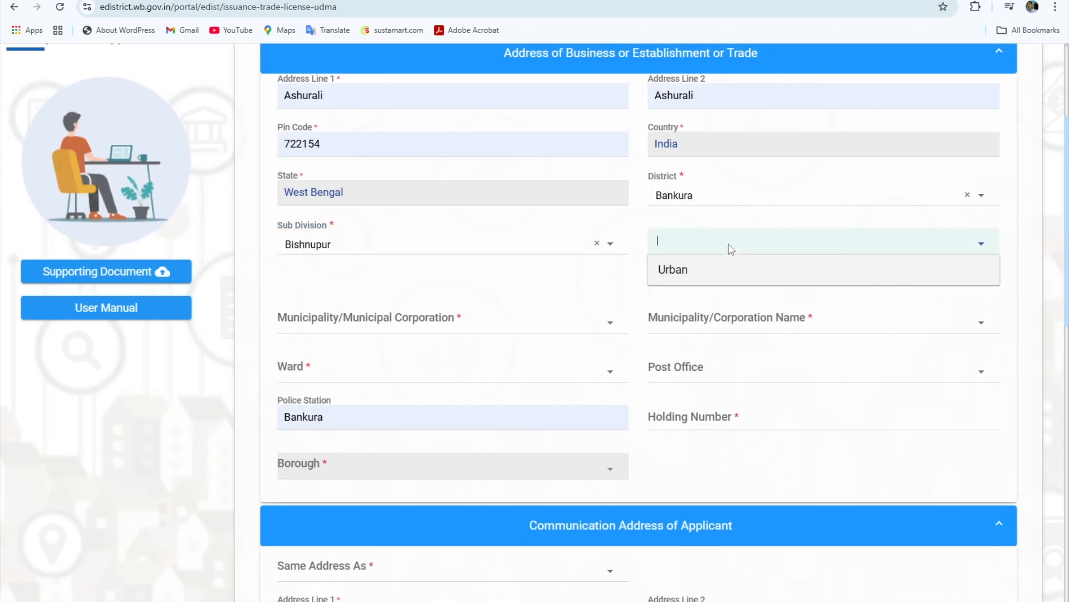
{"action": "left_click", "coordinate": [706, 271]}
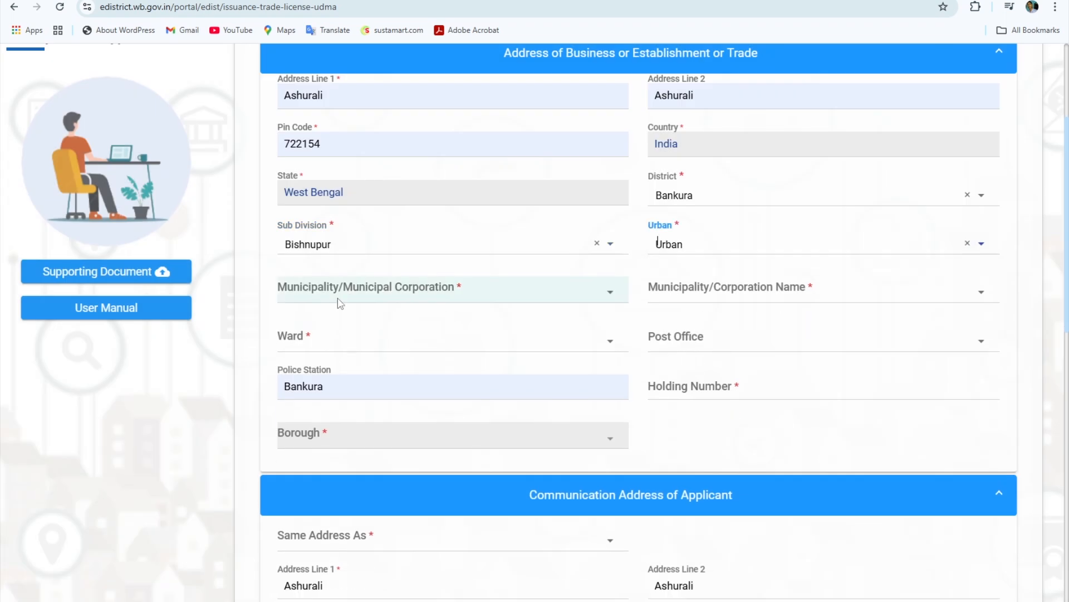
- Set the business address's local body to Municipality with the name Bishnupur (Municipality), and look through the ward choices
{"action": "left_click", "coordinate": [493, 300]}
{"action": "left_click", "coordinate": [382, 317]}
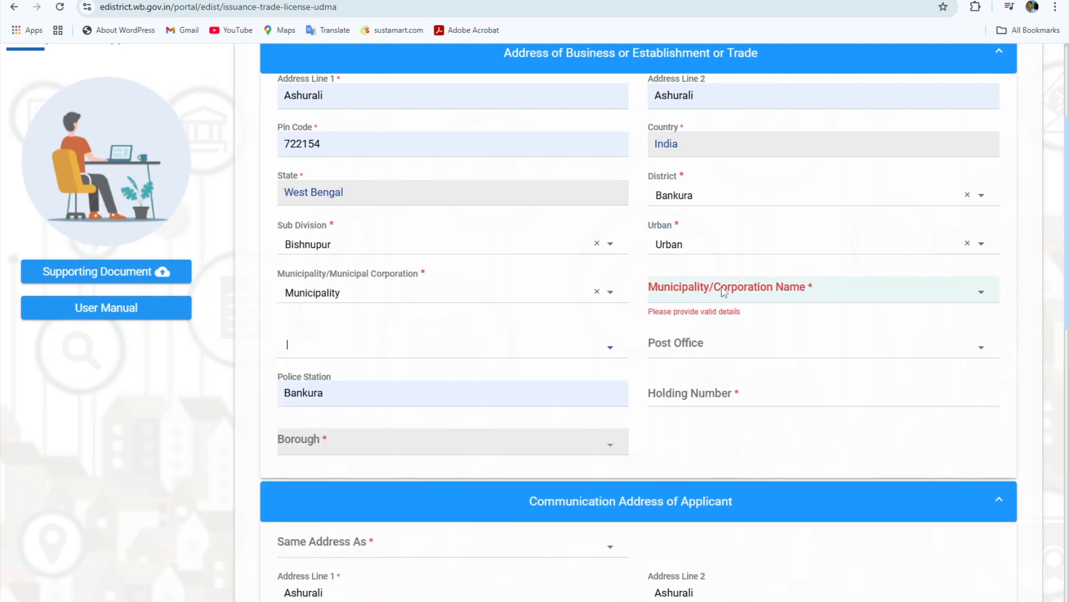
{"action": "left_click", "coordinate": [740, 295]}
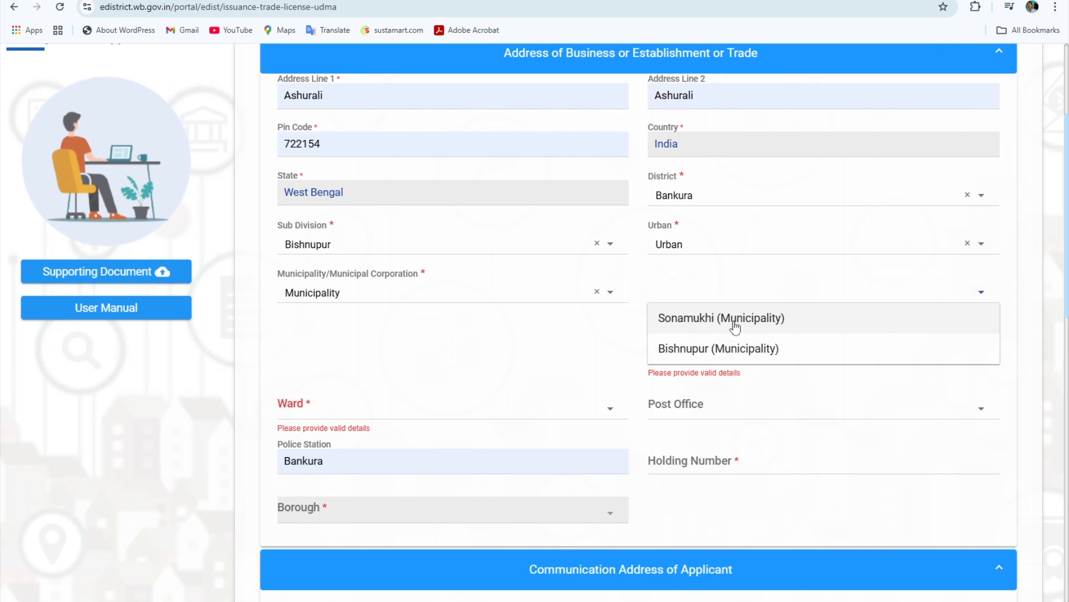
{"action": "left_click", "coordinate": [701, 346]}
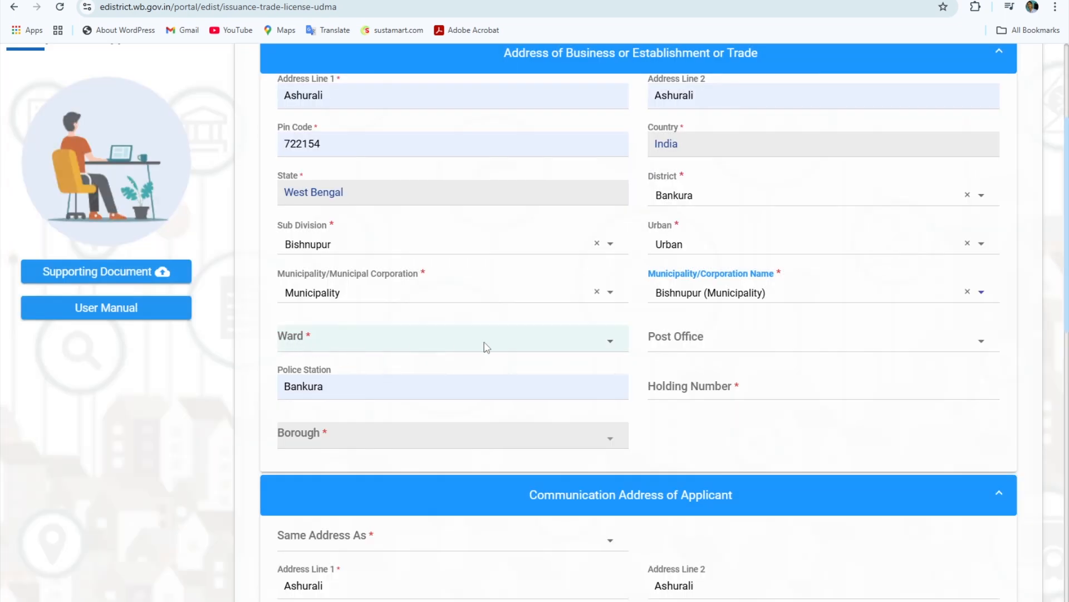
{"action": "left_click", "coordinate": [537, 345]}
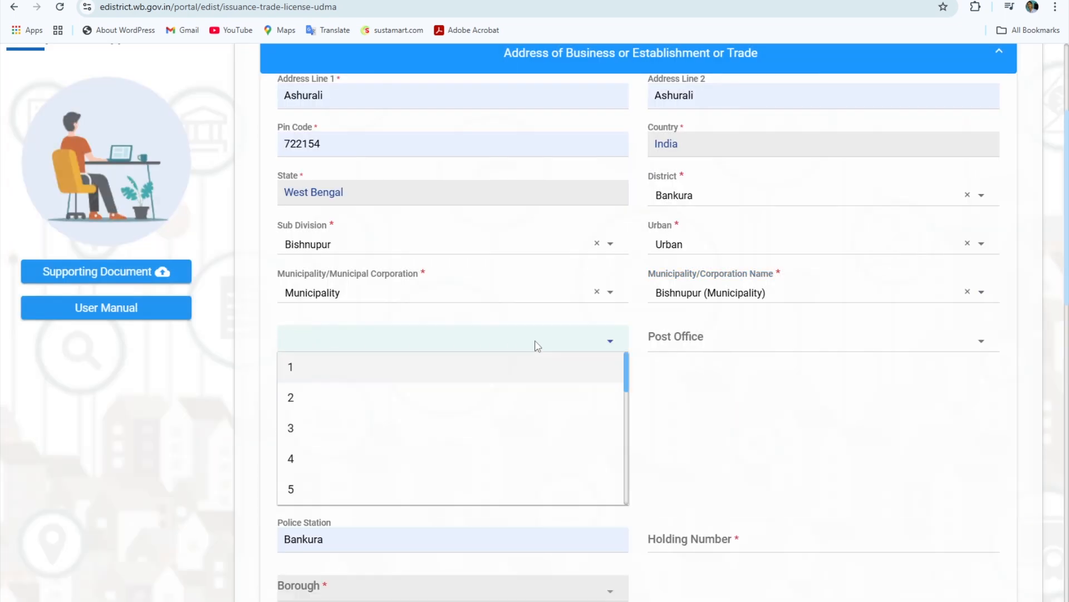
{"action": "left_click", "coordinate": [286, 323]}
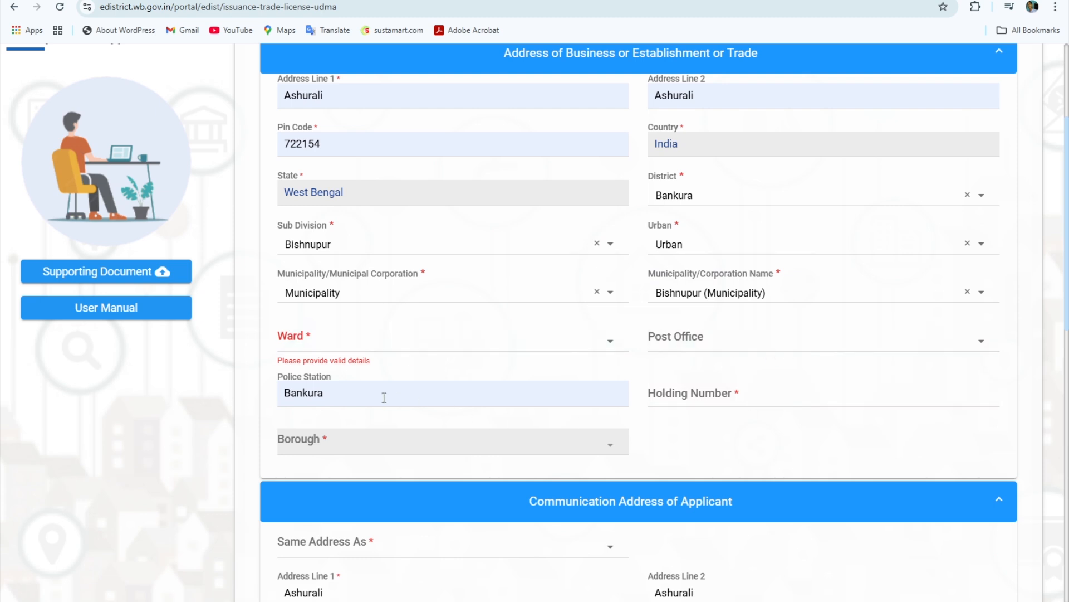
- Mark the applicant's communication address as Not Same and save the address section to continue to the business details
{"action": "scroll", "coordinate": [685, 382], "scroll_direction": "down", "scroll_amount": 3}
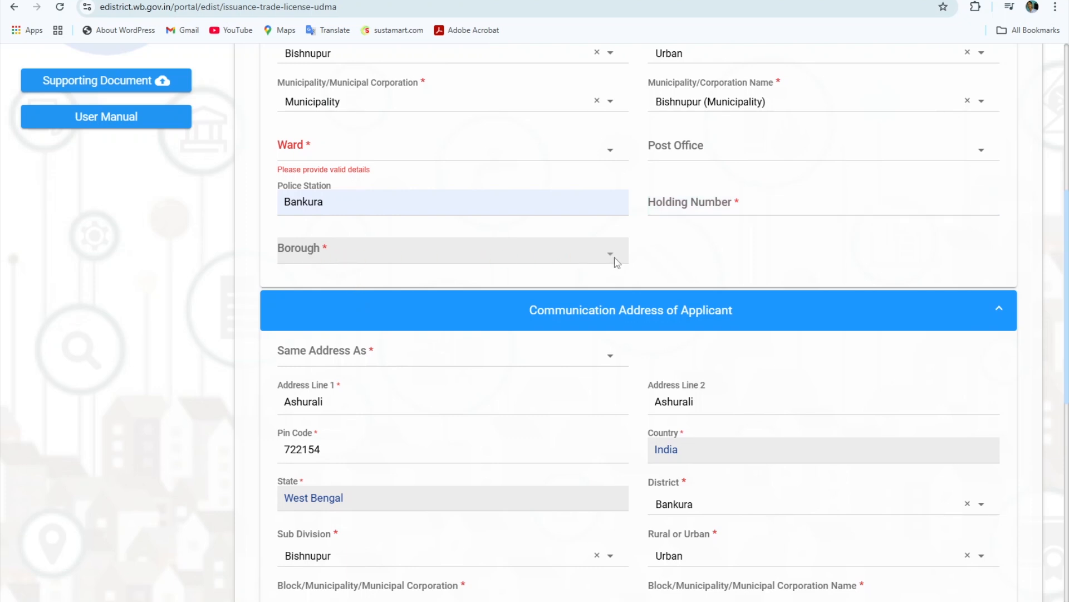
{"action": "scroll", "coordinate": [618, 260], "scroll_direction": "down", "scroll_amount": 4}
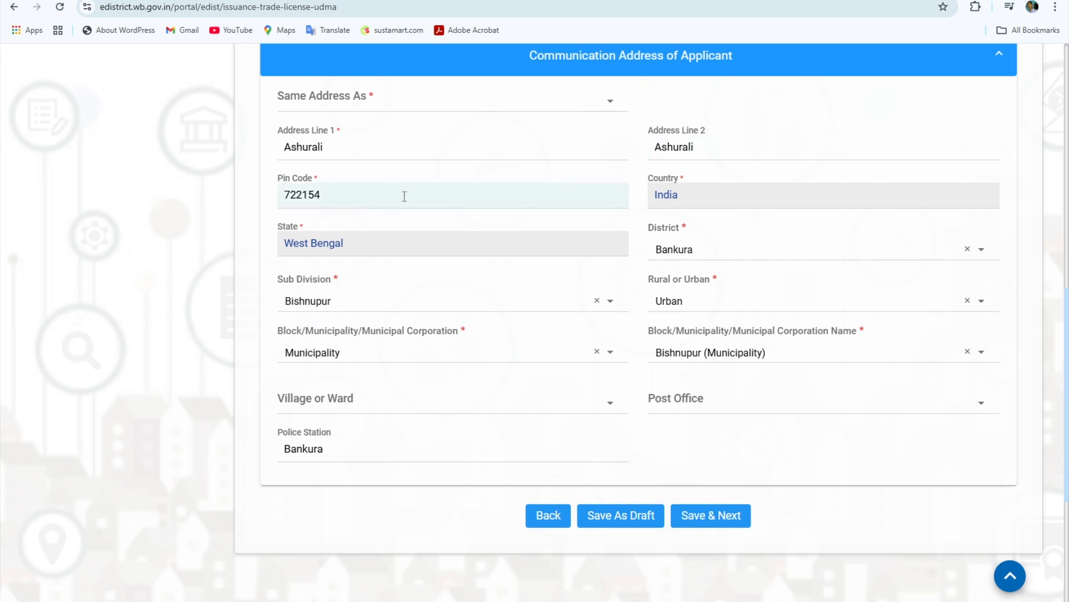
{"action": "scroll", "coordinate": [312, 220], "scroll_direction": "up", "scroll_amount": 1}
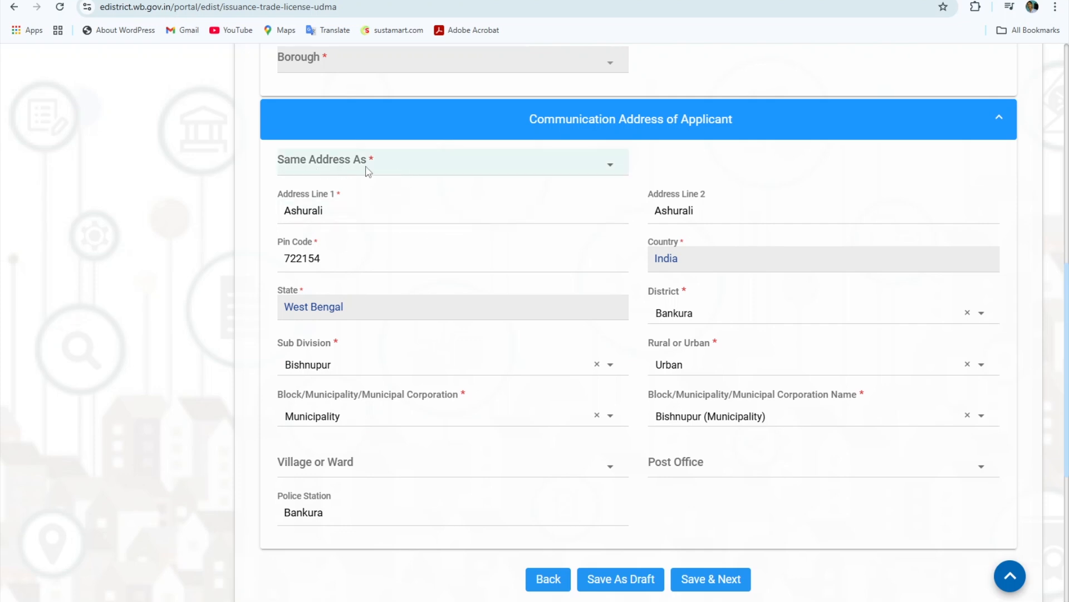
{"action": "left_click", "coordinate": [411, 175]}
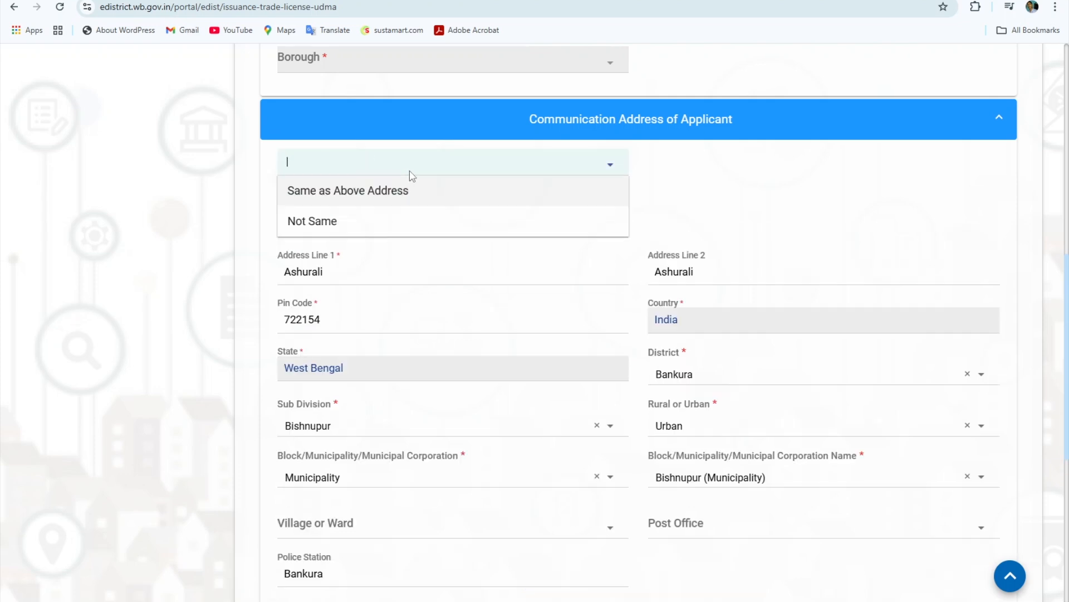
{"action": "left_click", "coordinate": [337, 223]}
{"action": "scroll", "coordinate": [497, 262], "scroll_direction": "down", "scroll_amount": 7}
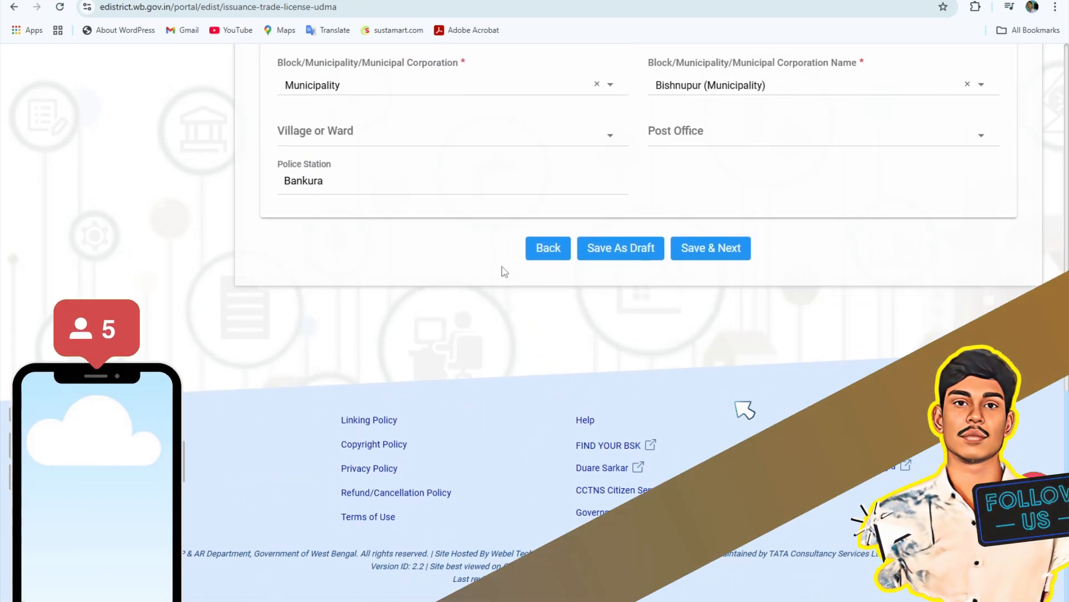
{"action": "left_click", "coordinate": [712, 248]}
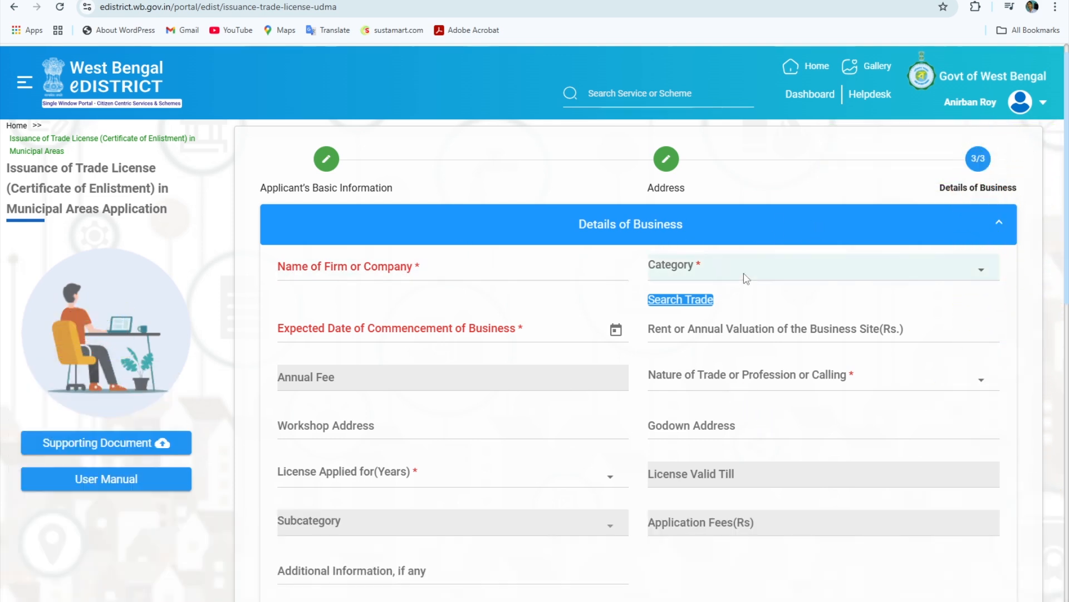
- In the business details, enter the firm name roy computer, the category Professionals and the expected commencement date 12/06/2025
{"action": "left_click", "coordinate": [982, 273]}
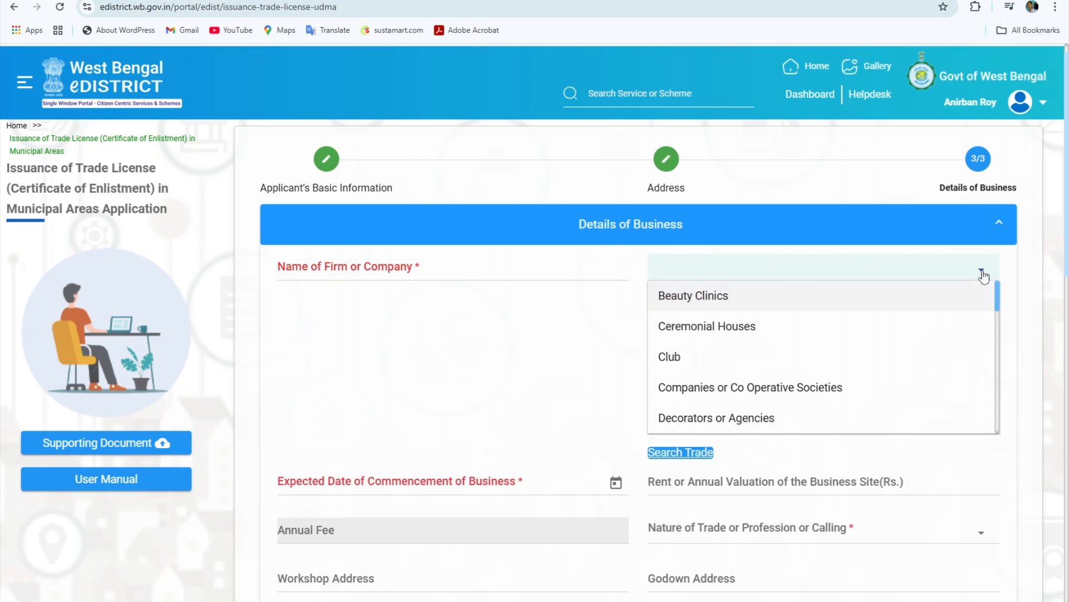
{"action": "scroll", "coordinate": [730, 336], "scroll_direction": "down", "scroll_amount": 1}
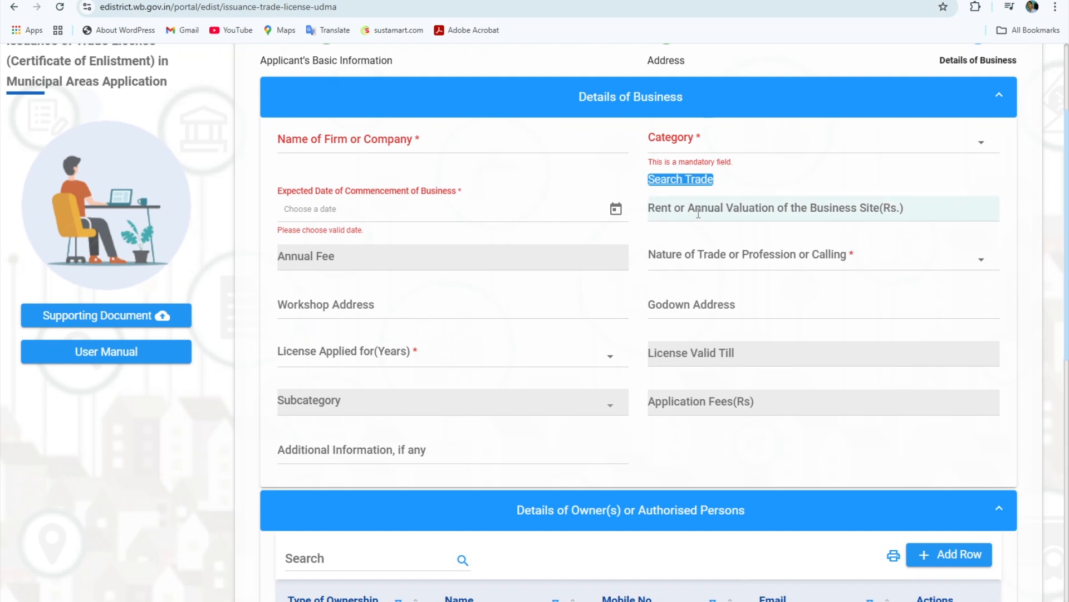
{"action": "left_click", "coordinate": [329, 263]}
{"action": "left_click", "coordinate": [774, 213]}
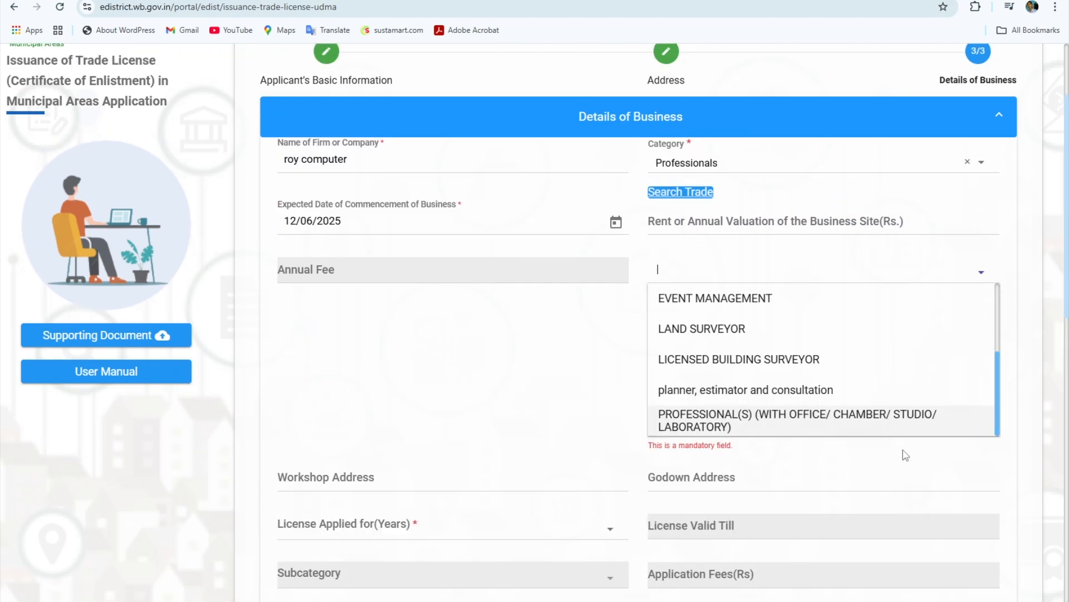
- Look through the Nature of Trade or Profession or Calling choices offered for the Professionals category
{"action": "left_click", "coordinate": [830, 366]}
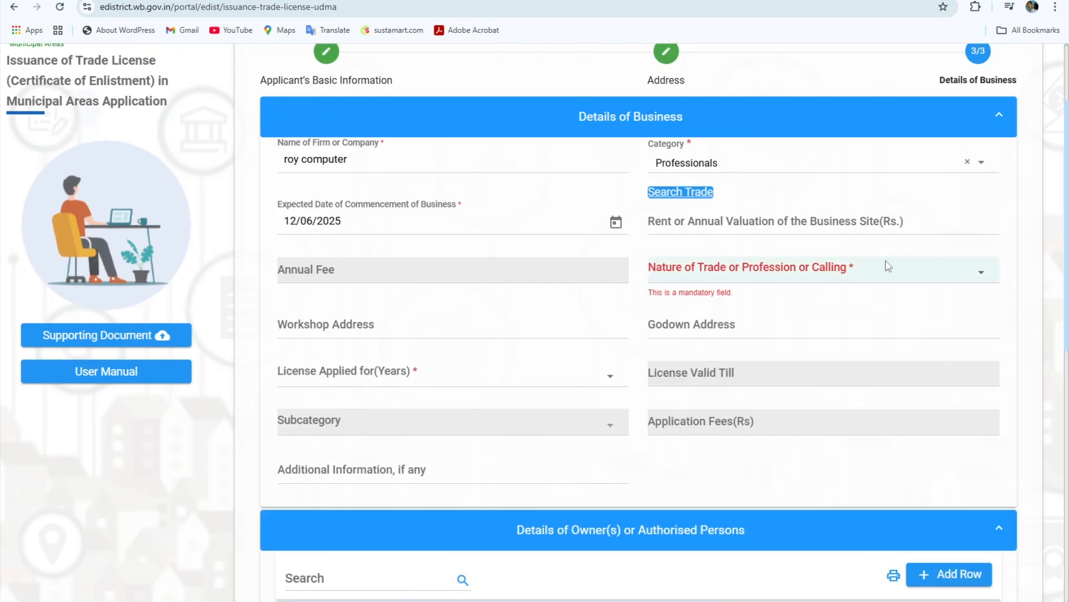
{"action": "left_click", "coordinate": [981, 271]}
{"action": "scroll", "coordinate": [703, 312], "scroll_direction": "down", "scroll_amount": 2}
{"action": "scroll", "coordinate": [710, 331], "scroll_direction": "up", "scroll_amount": 2}
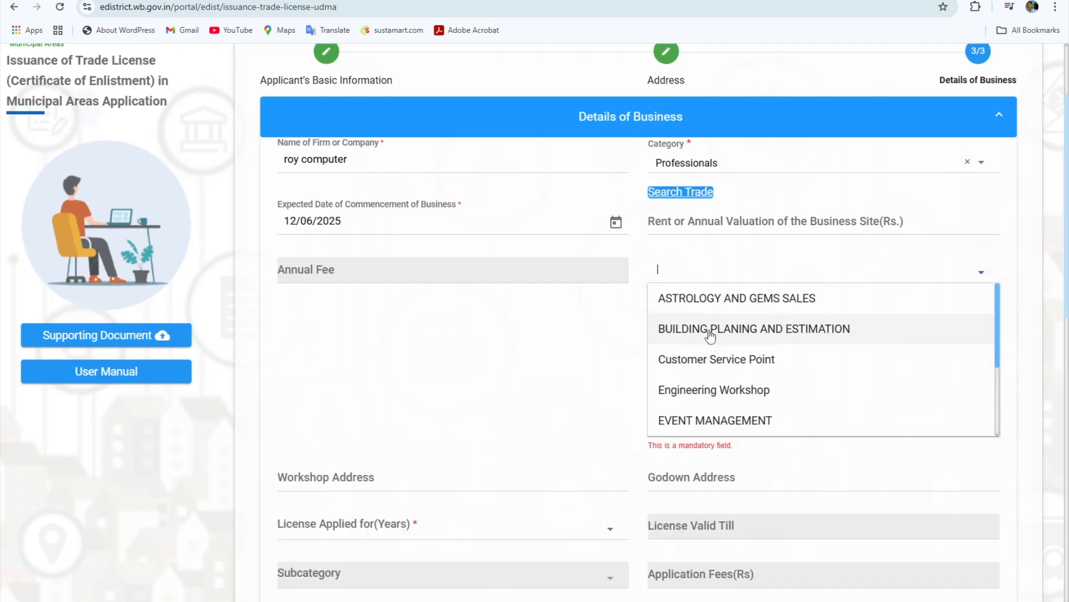
{"action": "left_click", "coordinate": [931, 280]}
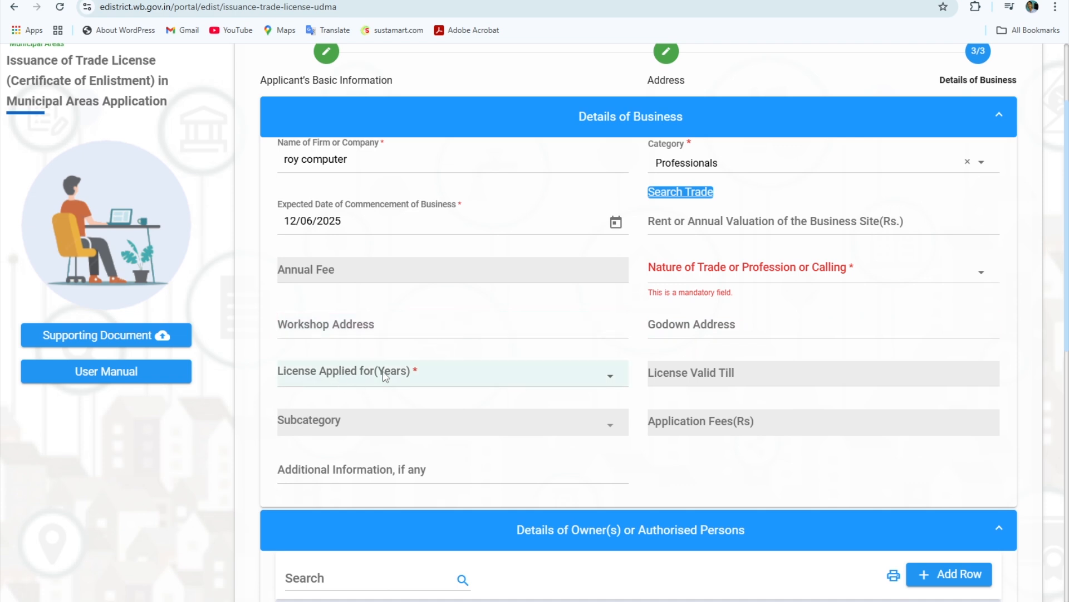
- Set the number of years the license is applied for to 1
{"action": "left_click", "coordinate": [605, 379]}
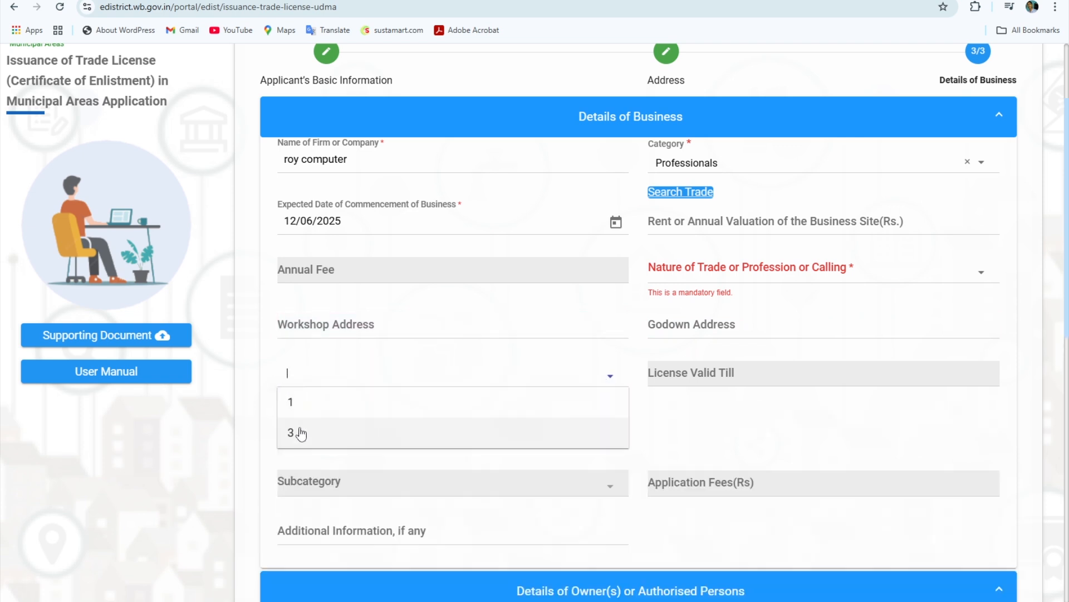
{"action": "left_click", "coordinate": [313, 404]}
{"action": "scroll", "coordinate": [865, 359], "scroll_direction": "down", "scroll_amount": 1}
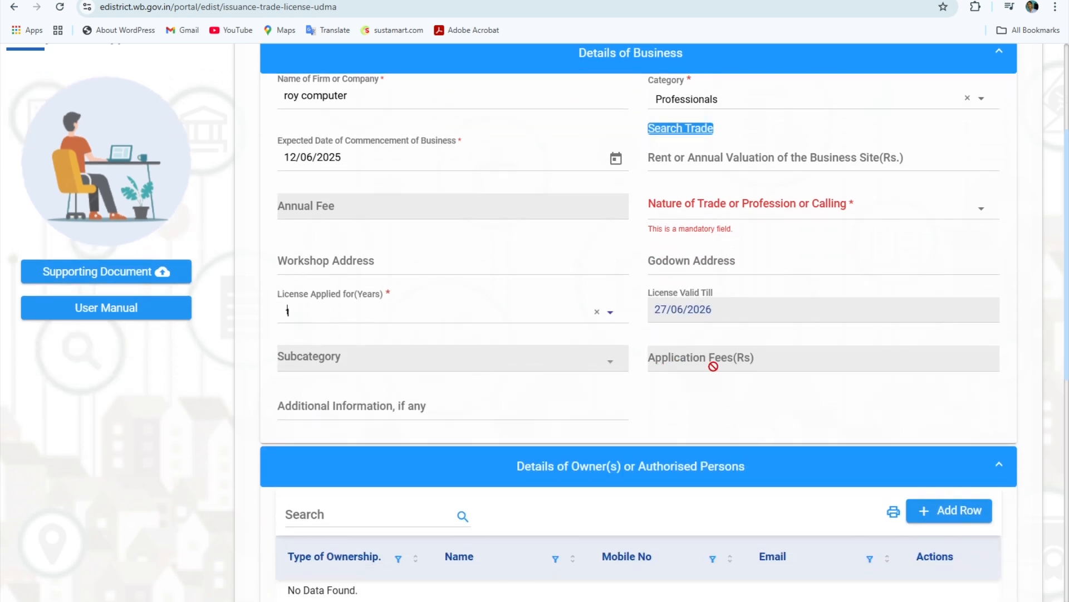
- Start a new owner or authorised person entry and look through the type of ownership choices, leaving without adding it
{"action": "scroll", "coordinate": [846, 394], "scroll_direction": "down", "scroll_amount": 3}
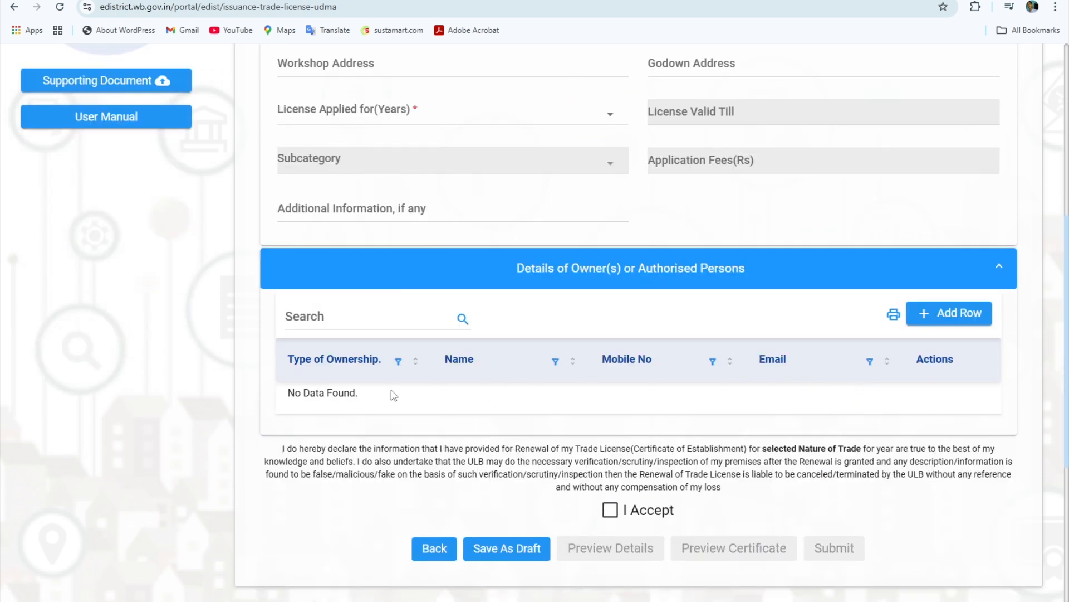
{"action": "left_click", "coordinate": [950, 313]}
{"action": "left_click", "coordinate": [803, 414]}
{"action": "left_click", "coordinate": [939, 325]}
{"action": "left_click", "coordinate": [260, 273]}
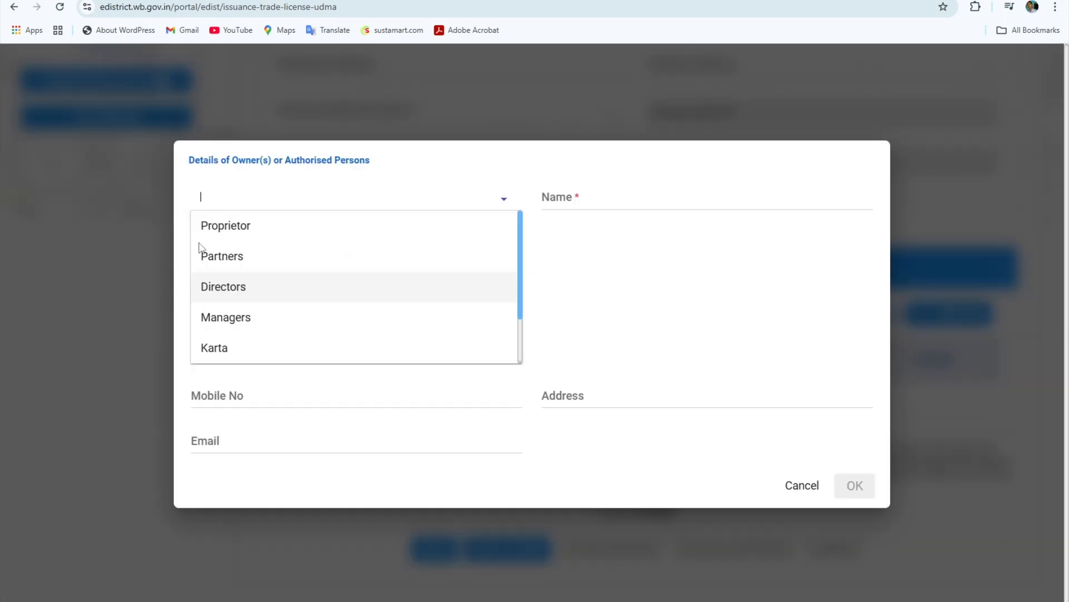
{"action": "left_click", "coordinate": [191, 163]}
{"action": "left_click", "coordinate": [189, 166]}
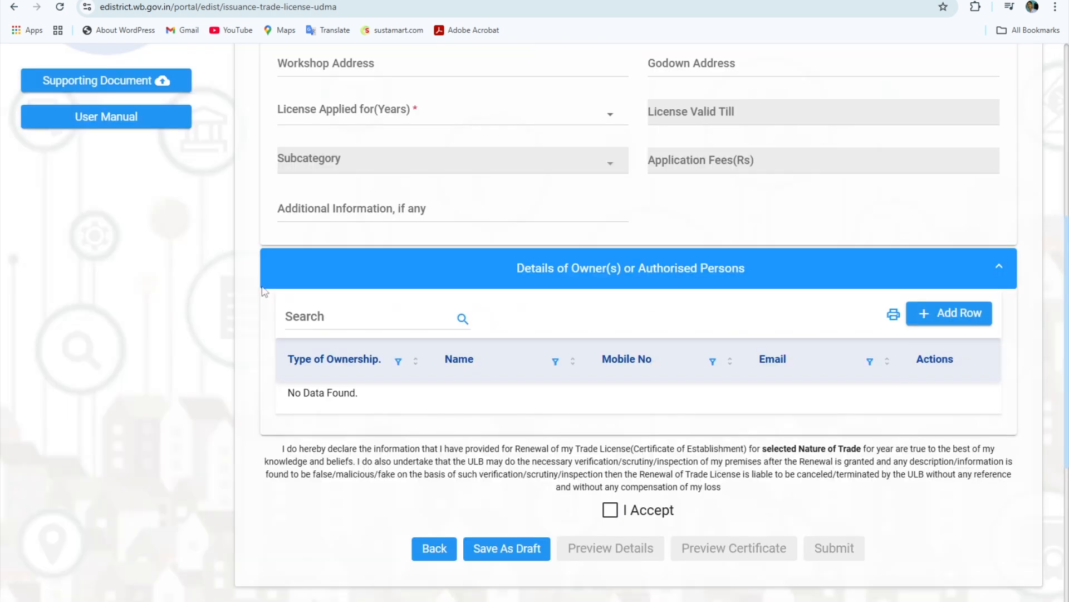
{"action": "left_click", "coordinate": [949, 313]}
{"action": "left_click", "coordinate": [192, 273]}
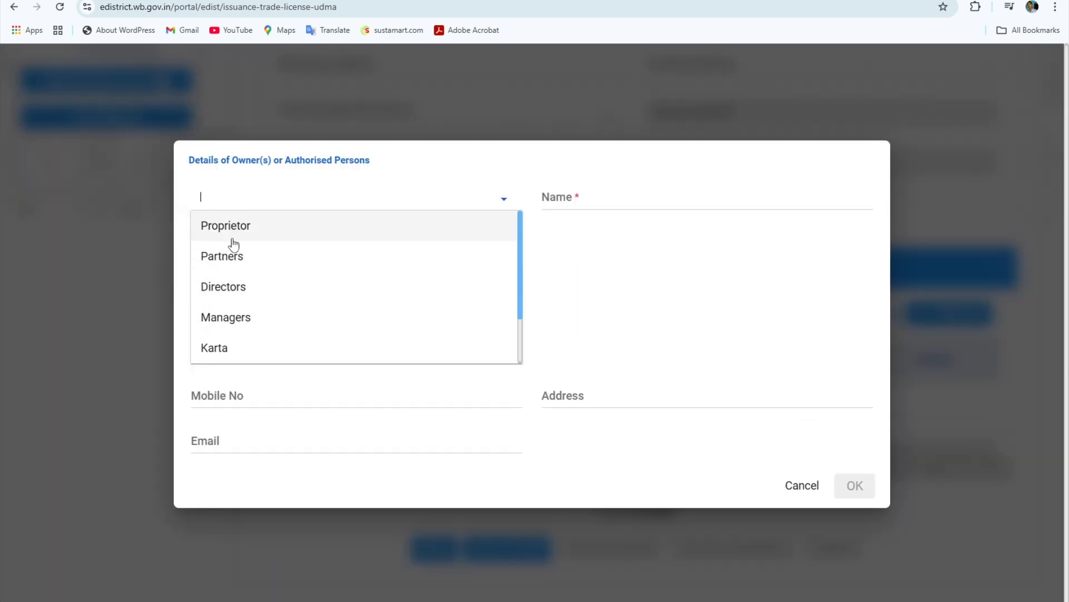
{"action": "left_click", "coordinate": [238, 257]}
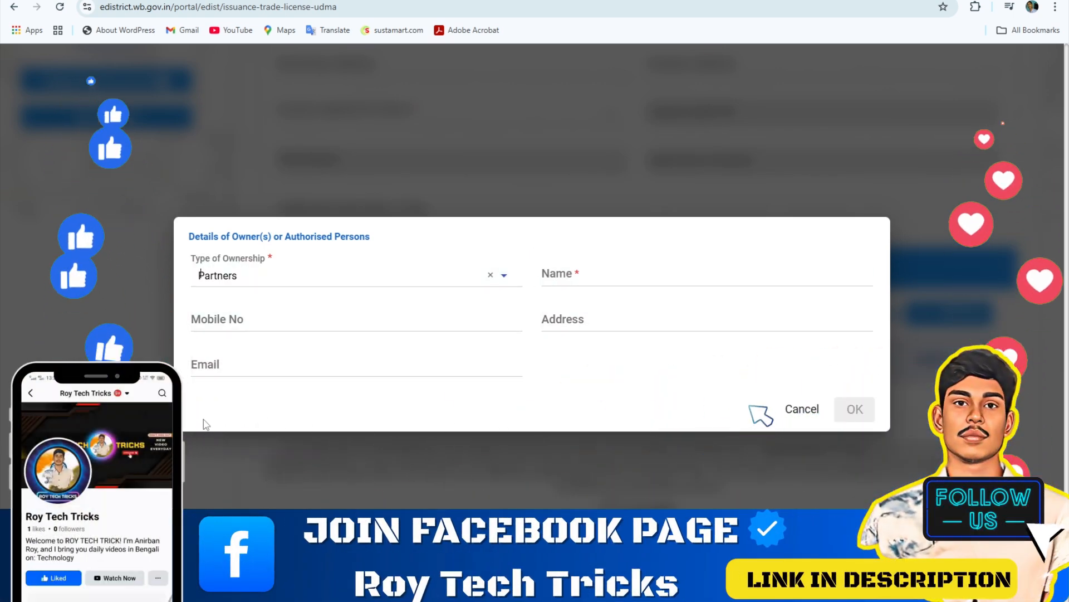
{"action": "left_click", "coordinate": [800, 407]}
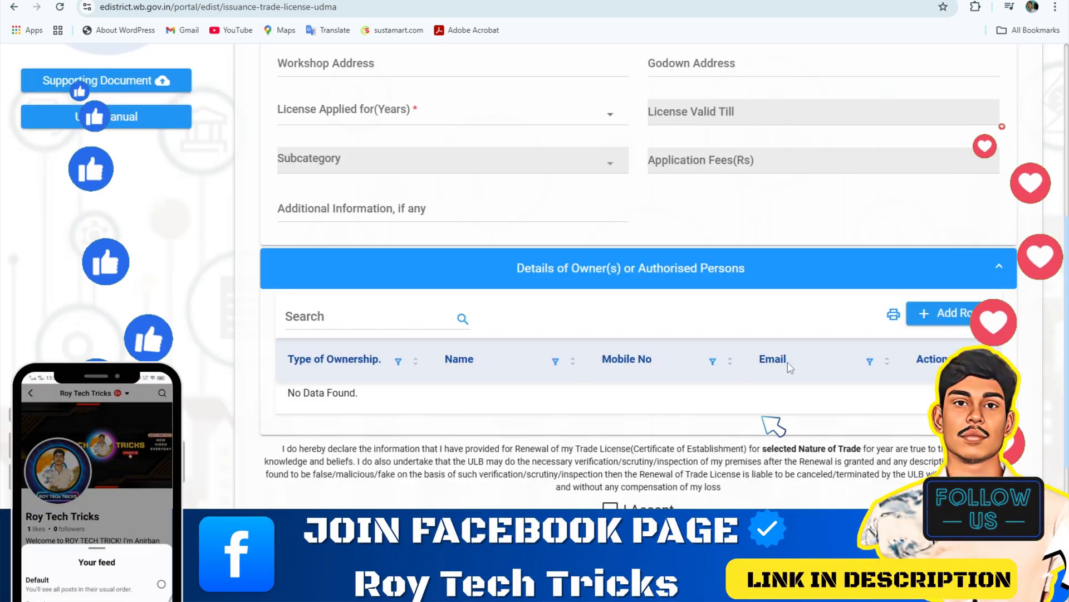
- In the supporting documents, set the proof of ownership to "For the owner of the premises – current Municipal Property Tax Receipt", accept the declaration and save
{"action": "scroll", "coordinate": [574, 445], "scroll_direction": "down", "scroll_amount": 1}
{"action": "scroll", "coordinate": [249, 450], "scroll_direction": "up", "scroll_amount": 4}
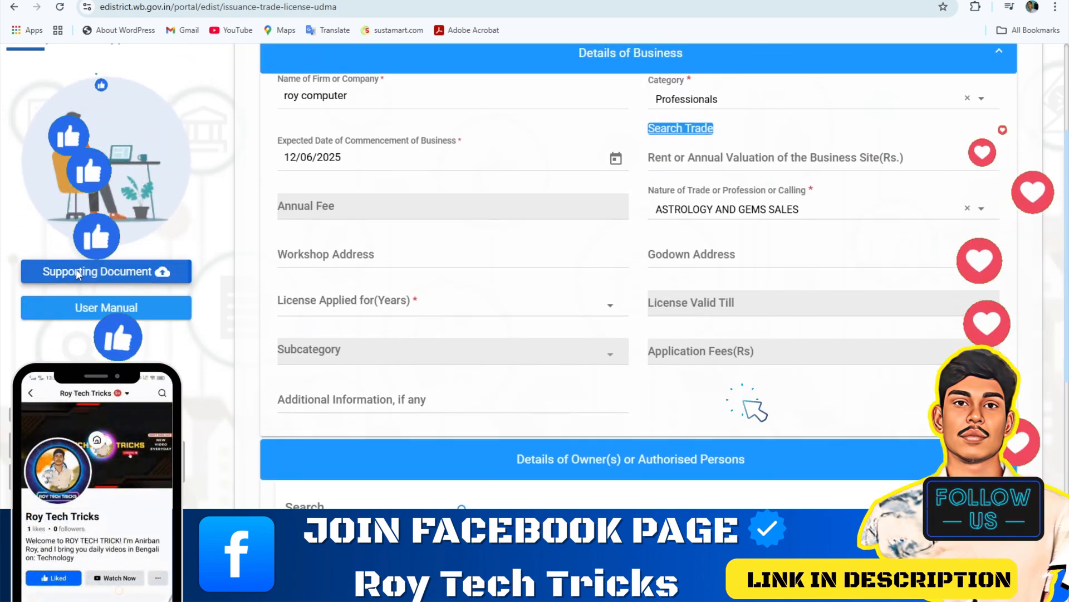
{"action": "left_click", "coordinate": [76, 269]}
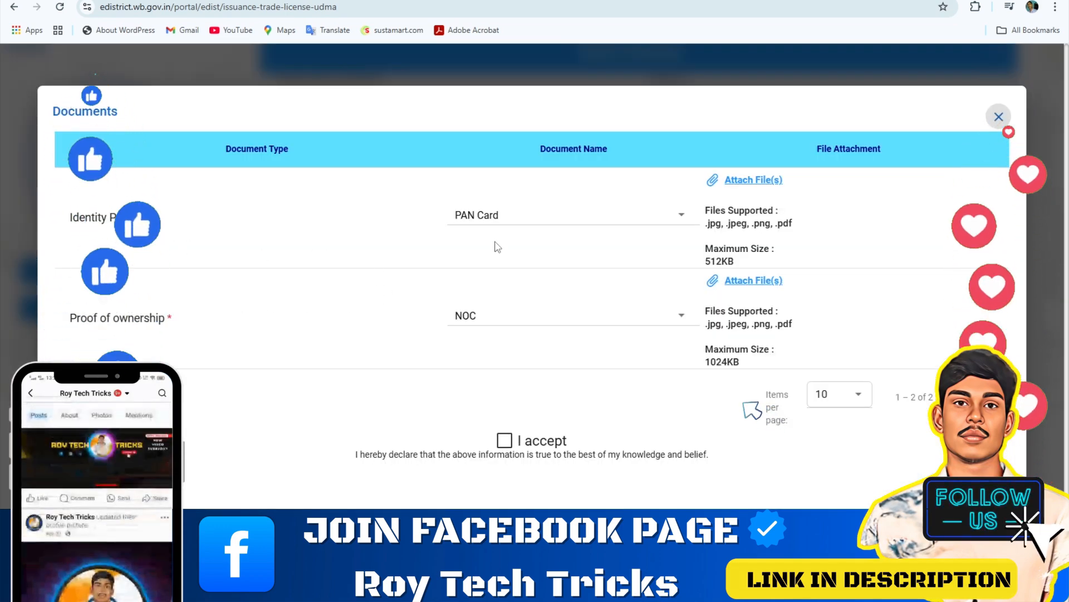
{"action": "left_click", "coordinate": [179, 318]}
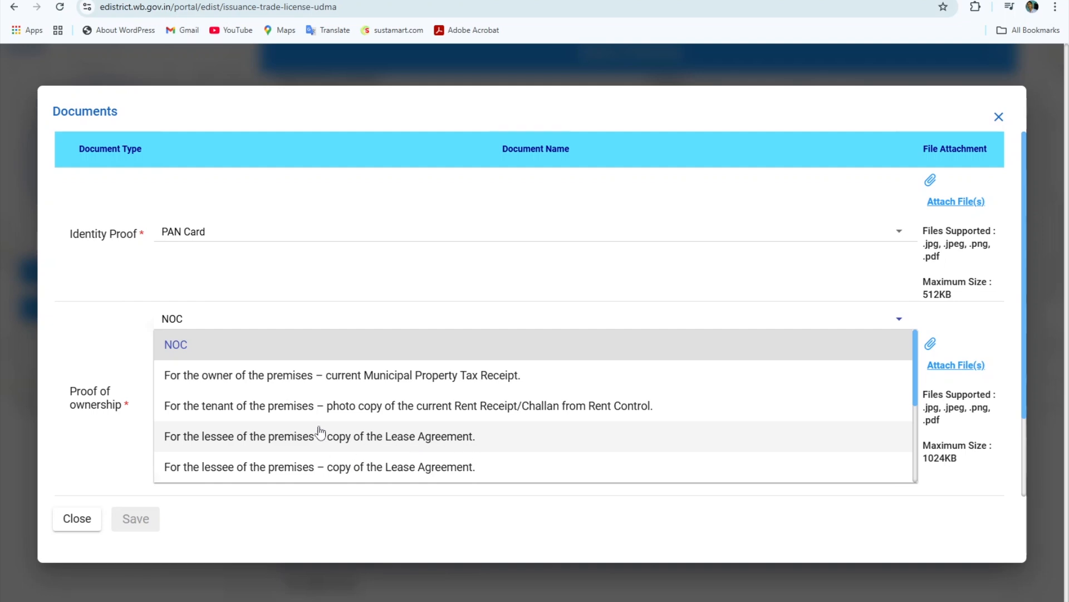
{"action": "scroll", "coordinate": [321, 399], "scroll_direction": "down", "scroll_amount": 6}
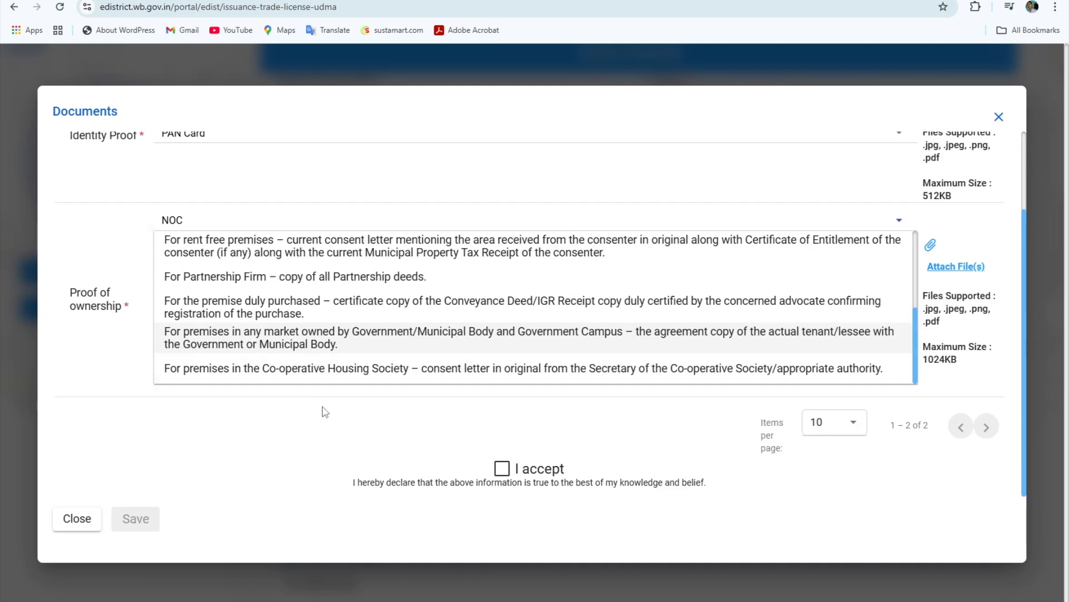
{"action": "scroll", "coordinate": [322, 412], "scroll_direction": "up", "scroll_amount": 5}
{"action": "left_click", "coordinate": [448, 375]}
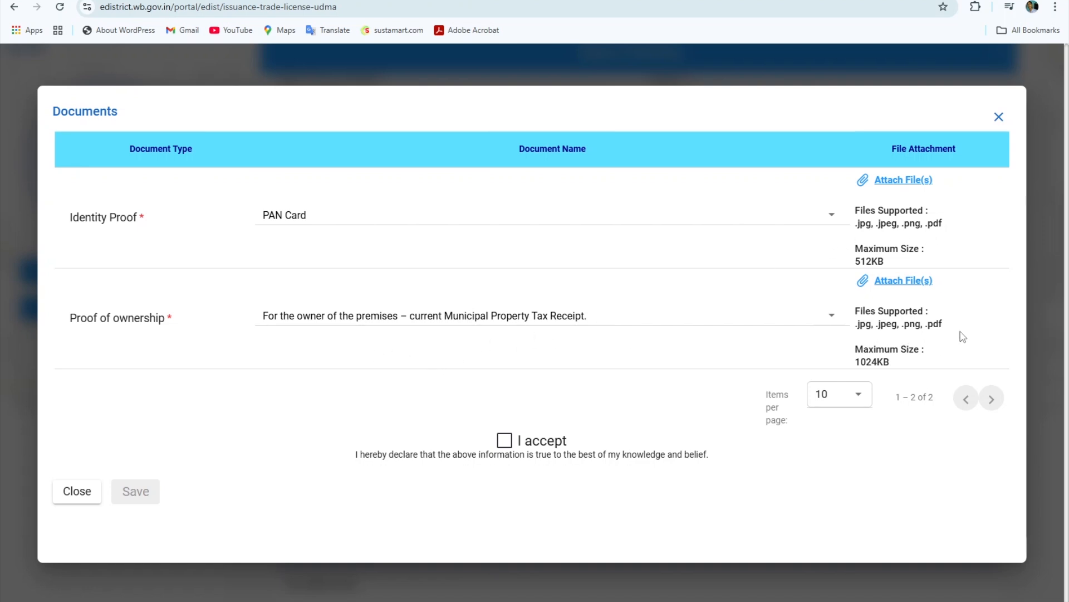
{"action": "left_click", "coordinate": [505, 440]}
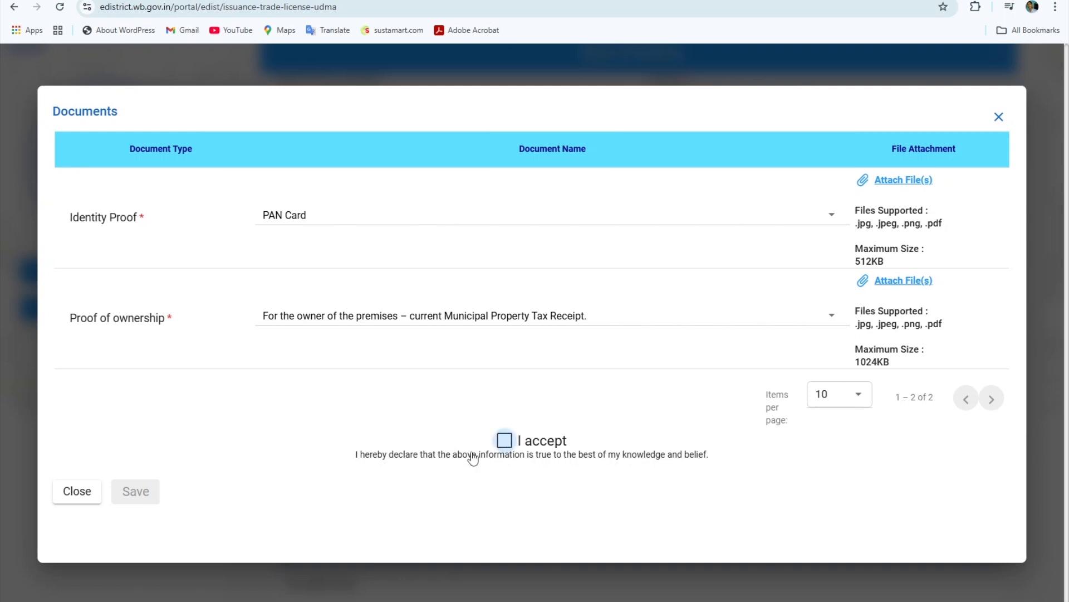
{"action": "left_click", "coordinate": [132, 498]}
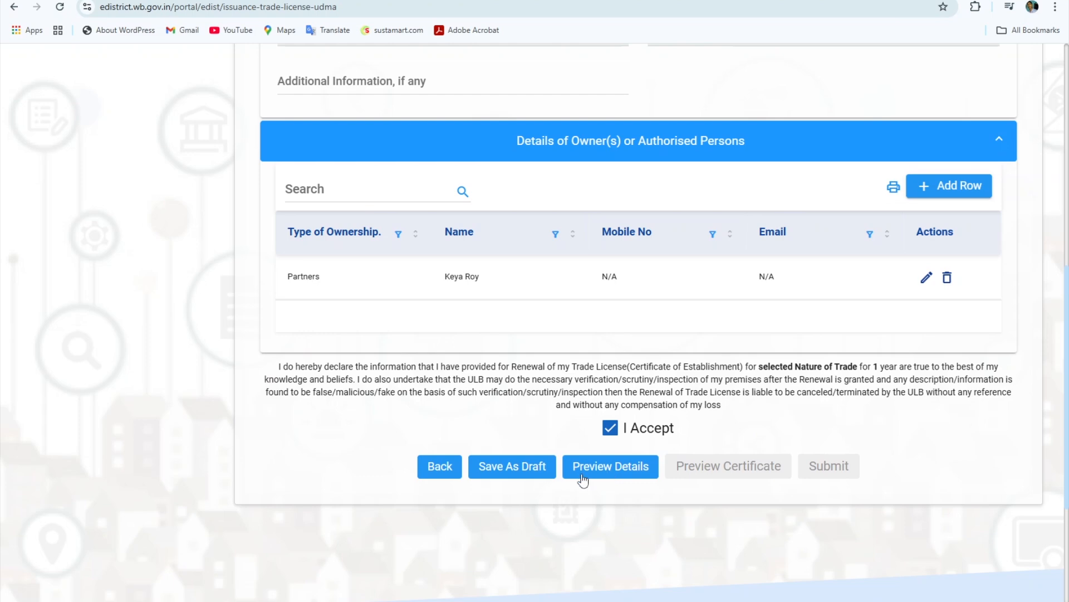
- Preview the application details, read through both pages of the document and close the preview
{"action": "left_click", "coordinate": [609, 471]}
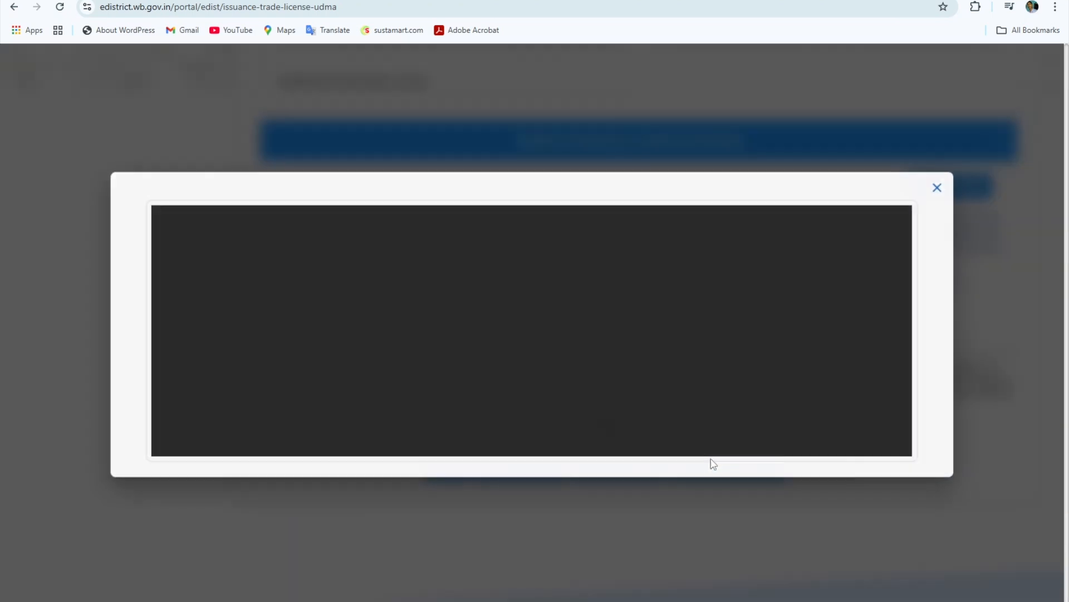
{"action": "scroll", "coordinate": [635, 312], "scroll_direction": "down", "scroll_amount": 3}
{"action": "scroll", "coordinate": [638, 315], "scroll_direction": "down", "scroll_amount": 12}
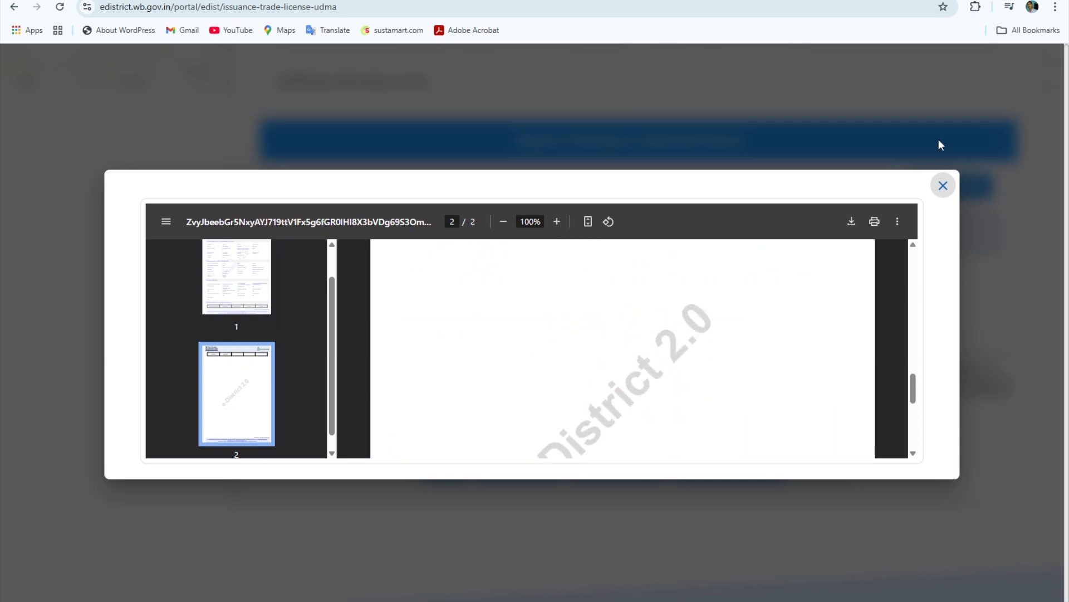
{"action": "left_click", "coordinate": [943, 186]}
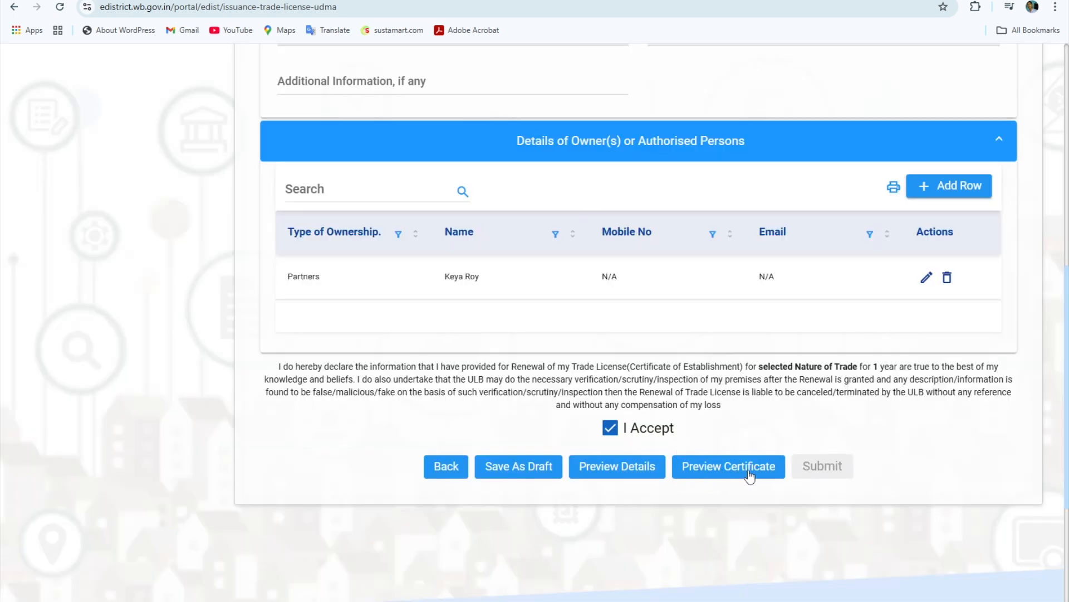
- Preview the certificate of enlistment and read through the downloaded PDF
{"action": "left_click", "coordinate": [747, 474]}
{"action": "left_click", "coordinate": [861, 41]}
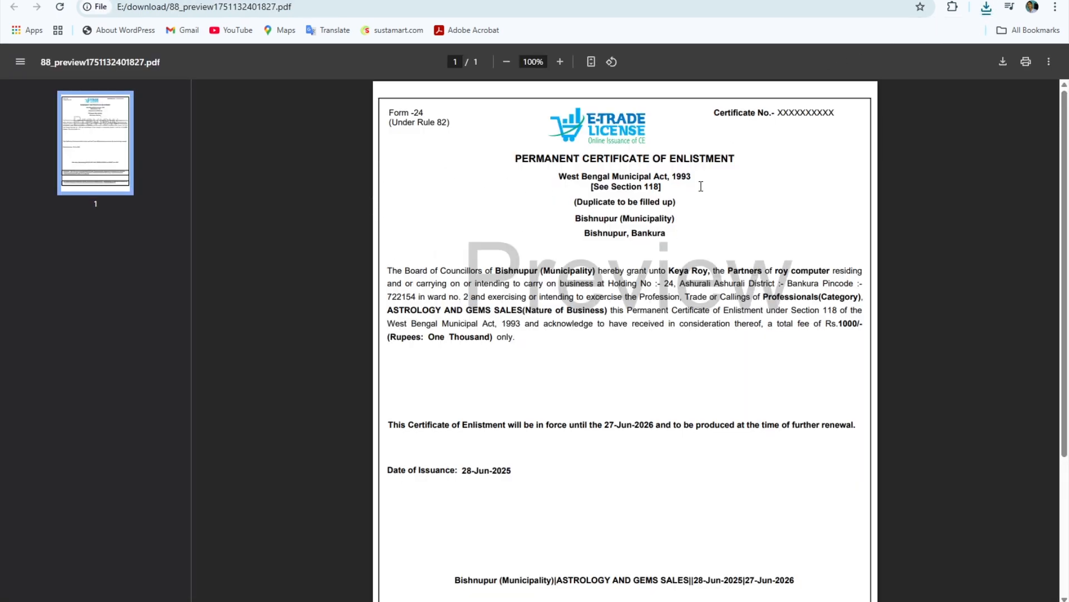
{"action": "scroll", "coordinate": [719, 197], "scroll_direction": "down", "scroll_amount": 3}
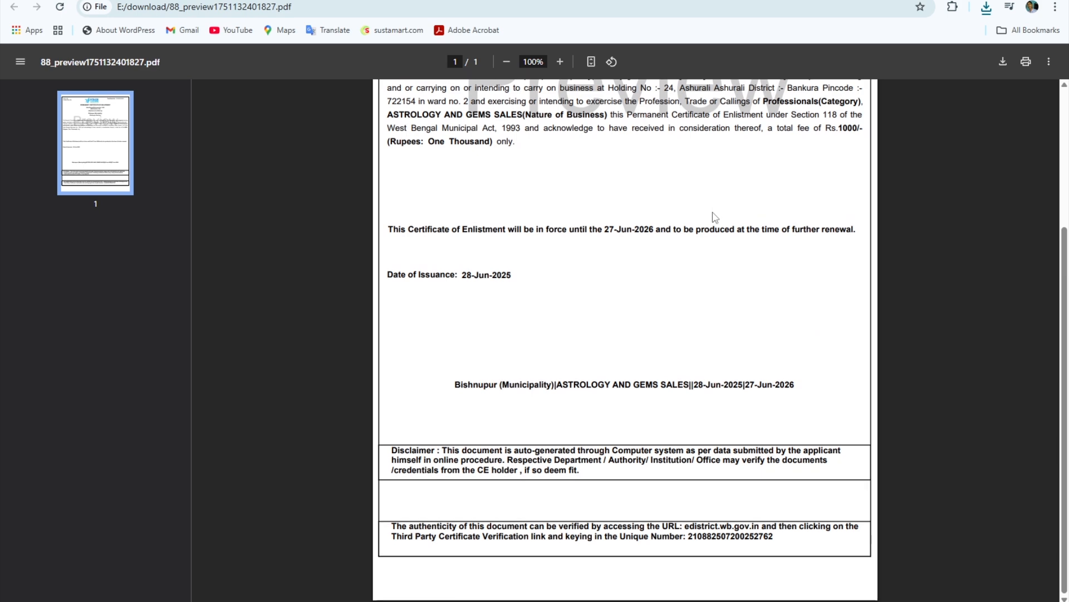
{"action": "scroll", "coordinate": [715, 217], "scroll_direction": "up", "scroll_amount": 3}
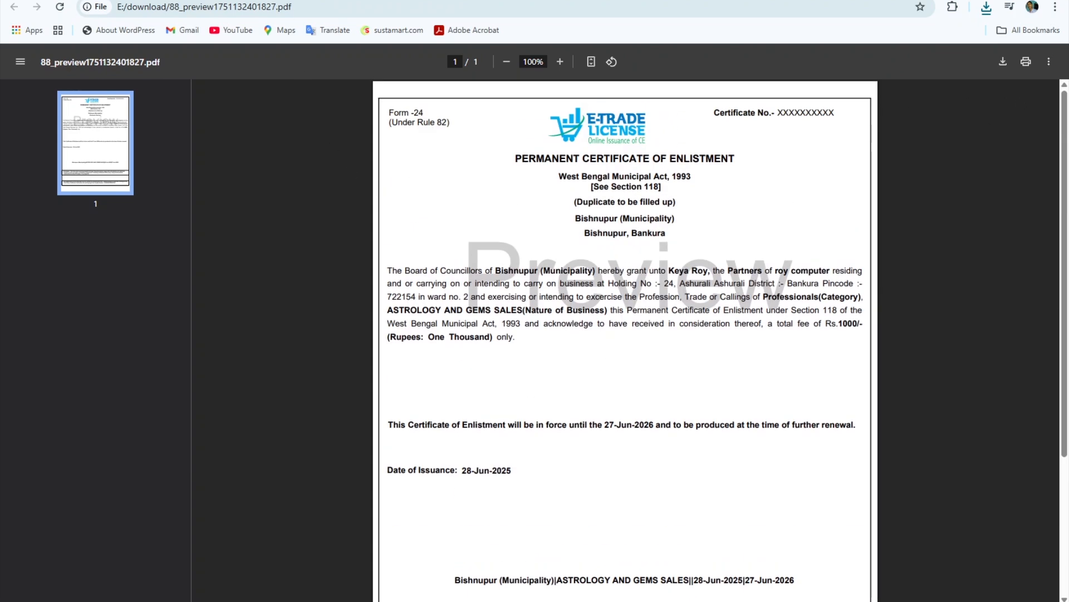
- Return to the application, continue to the payment confirmation page and agree to the payment terms and conditions
{"action": "left_click", "coordinate": [262, 0]}
{"action": "scroll", "coordinate": [725, 377], "scroll_direction": "down", "scroll_amount": 1}
{"action": "scroll", "coordinate": [724, 377], "scroll_direction": "down", "scroll_amount": 8}
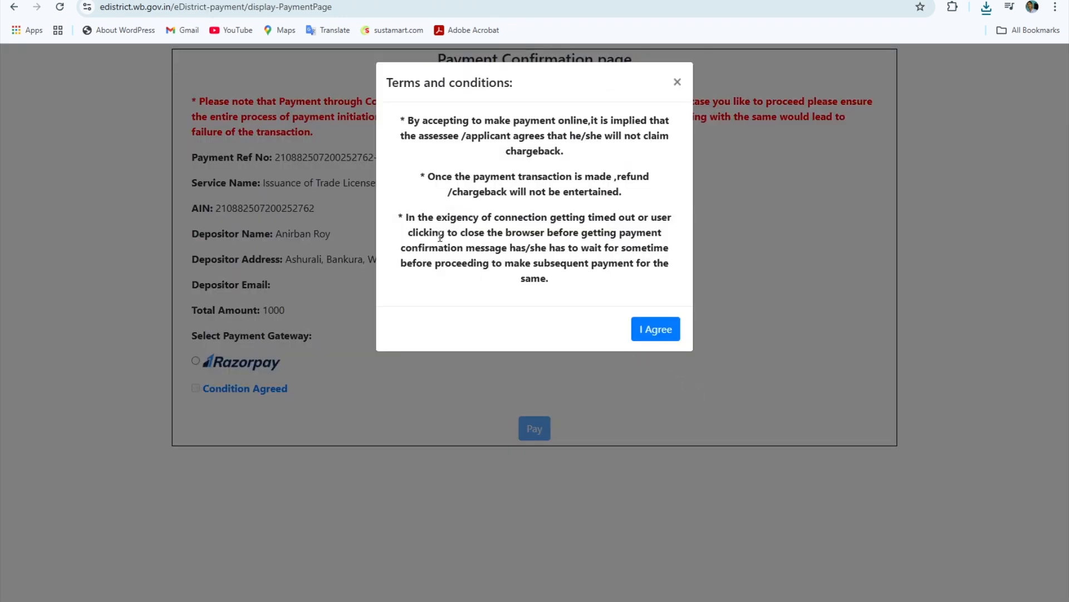
{"action": "left_click", "coordinate": [658, 332]}
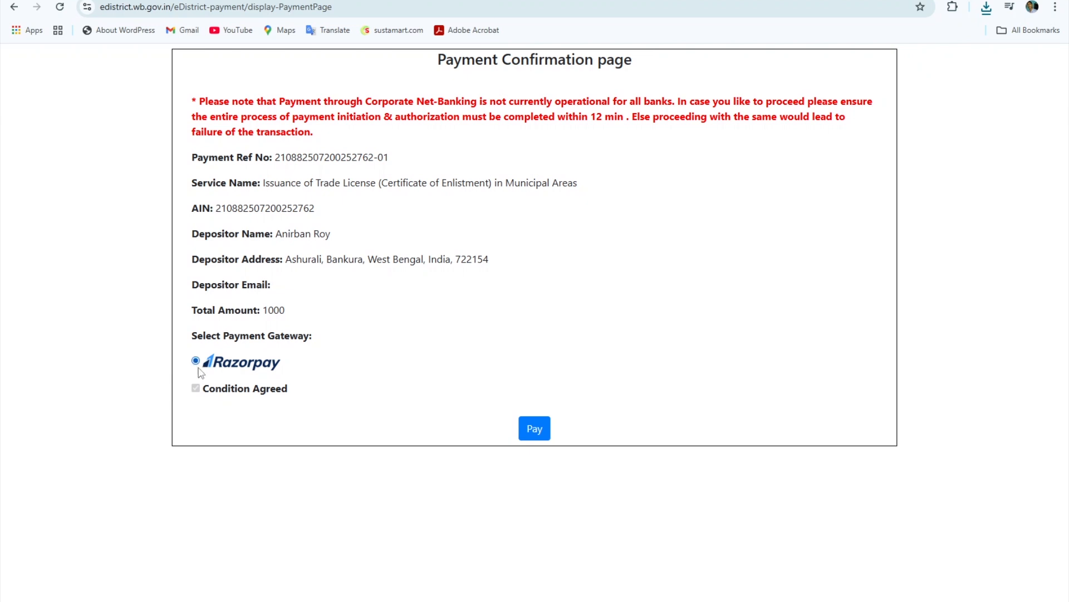
- Pay through the Razorpay gateway, proceeding past the contact details to show the UPI QR code
{"action": "left_click", "coordinate": [538, 436]}
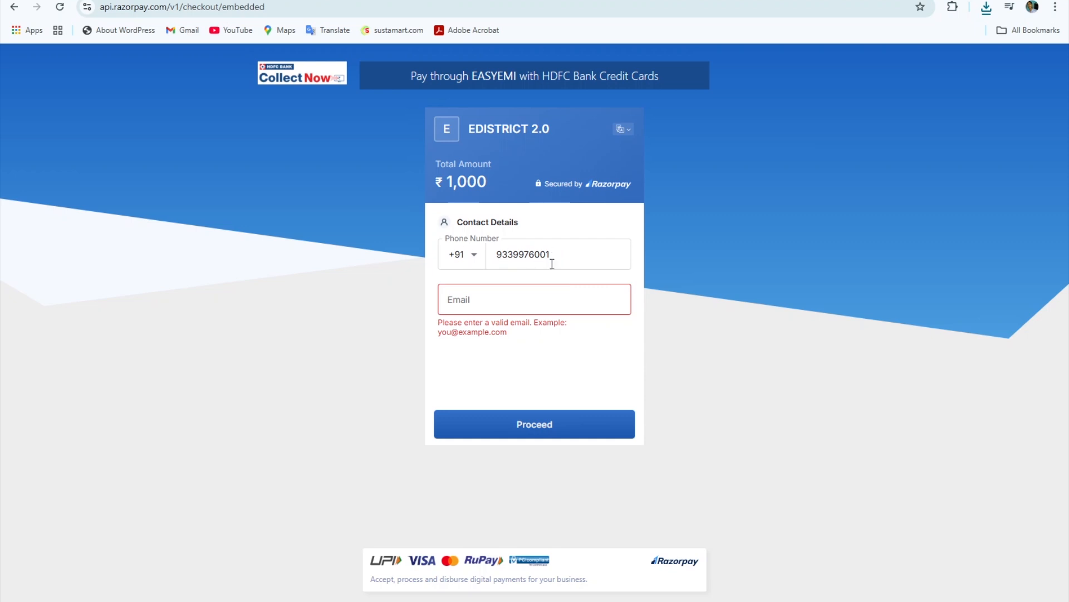
{"action": "left_click", "coordinate": [534, 435]}
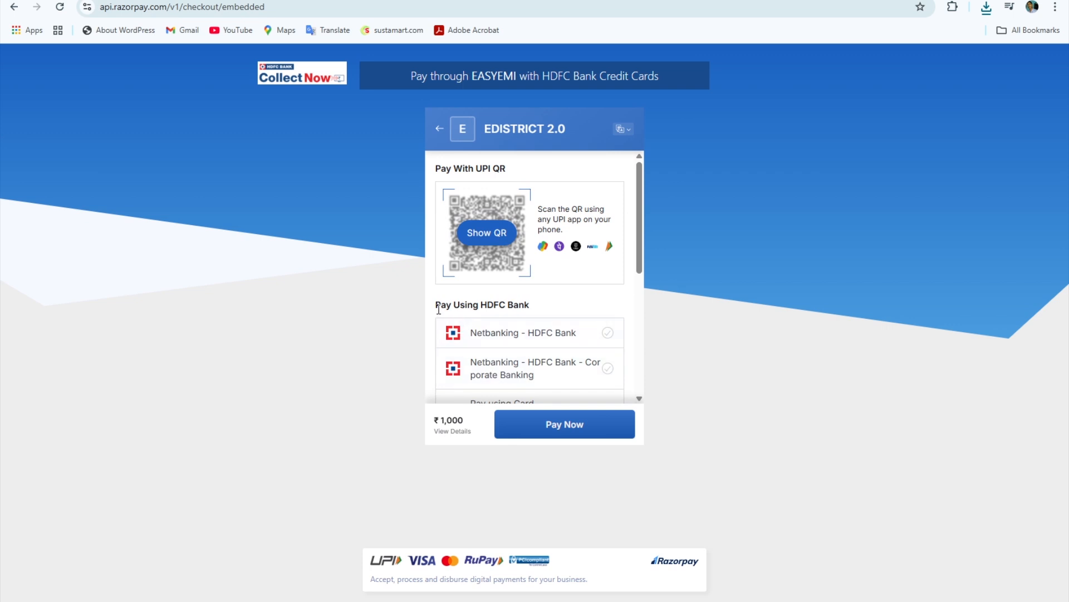
{"action": "left_click", "coordinate": [488, 232]}
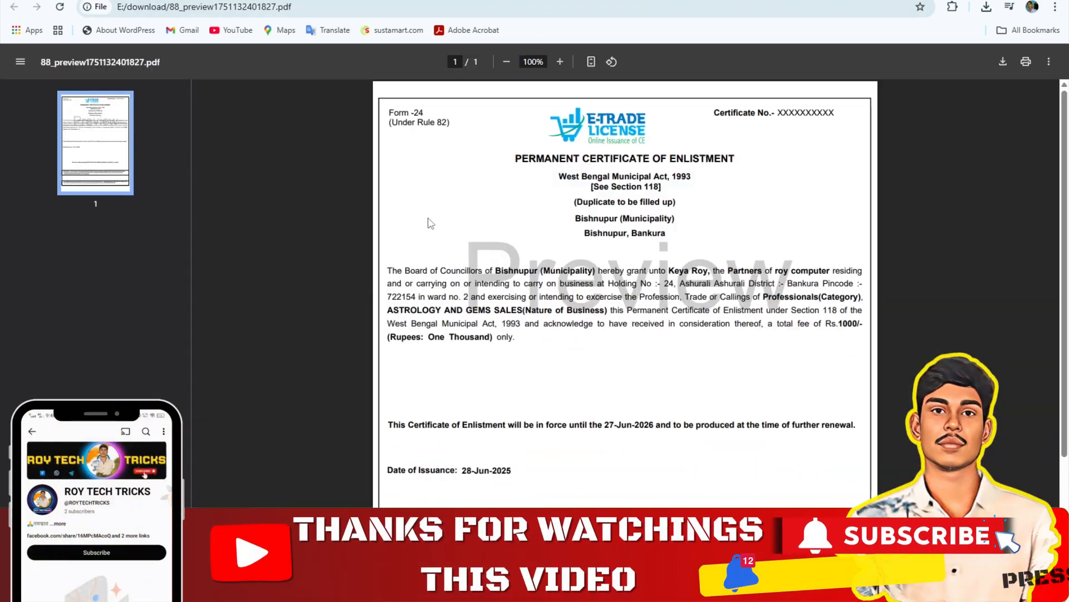
- Read through the certificate preview PDF once more, from its heading to the disclaimer
{"action": "scroll", "coordinate": [676, 380], "scroll_direction": "down", "scroll_amount": 1}
{"action": "scroll", "coordinate": [676, 380], "scroll_direction": "down", "scroll_amount": 3}
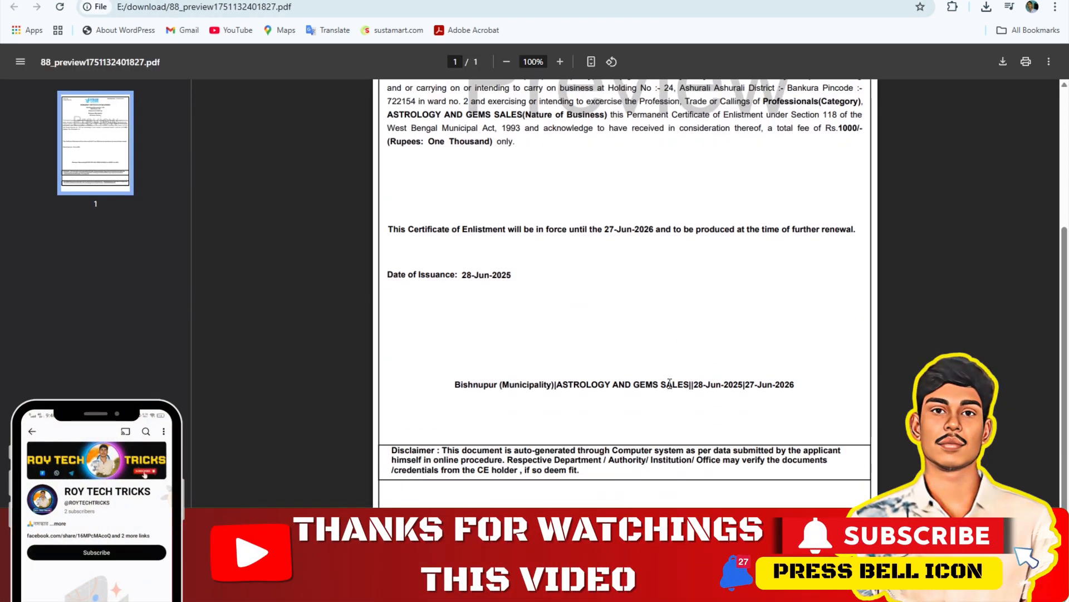
{"action": "scroll", "coordinate": [663, 376], "scroll_direction": "up", "scroll_amount": 3}
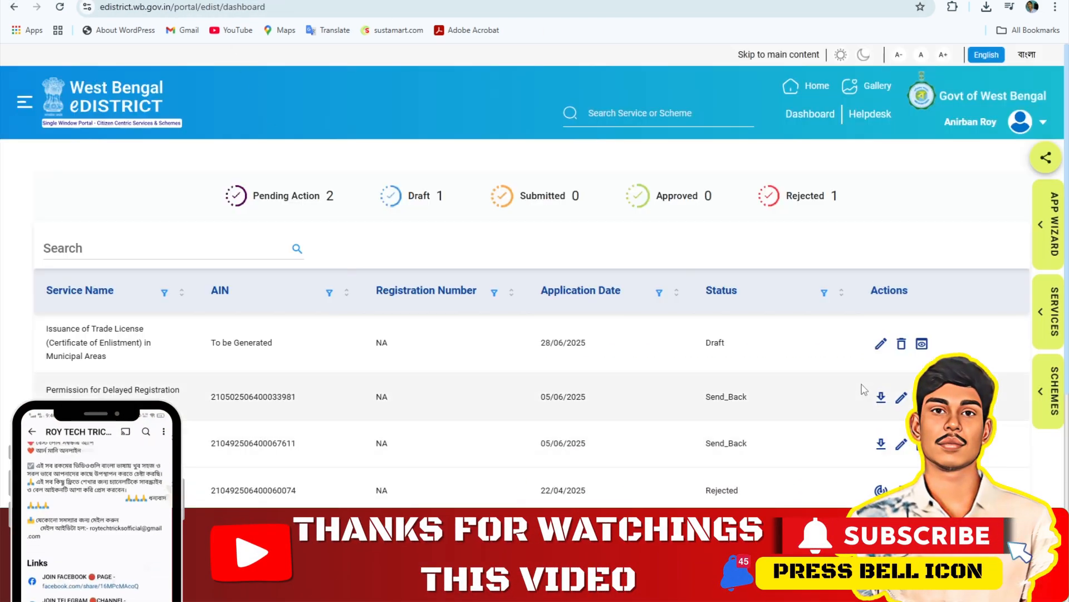